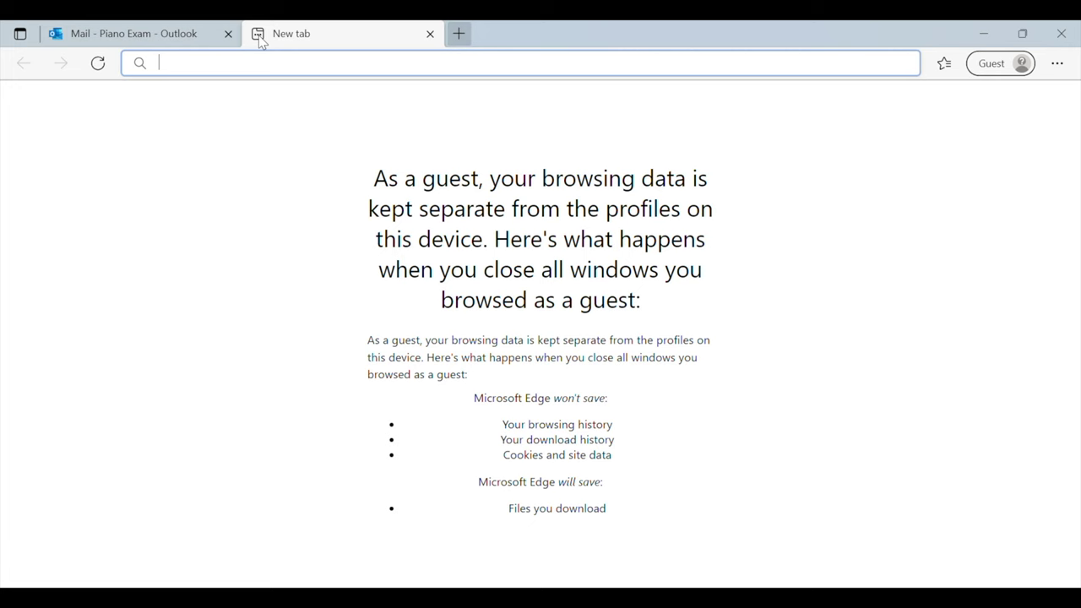
Load the Royal Conservatory website at rcmusic.ca in the new tab
text(r)
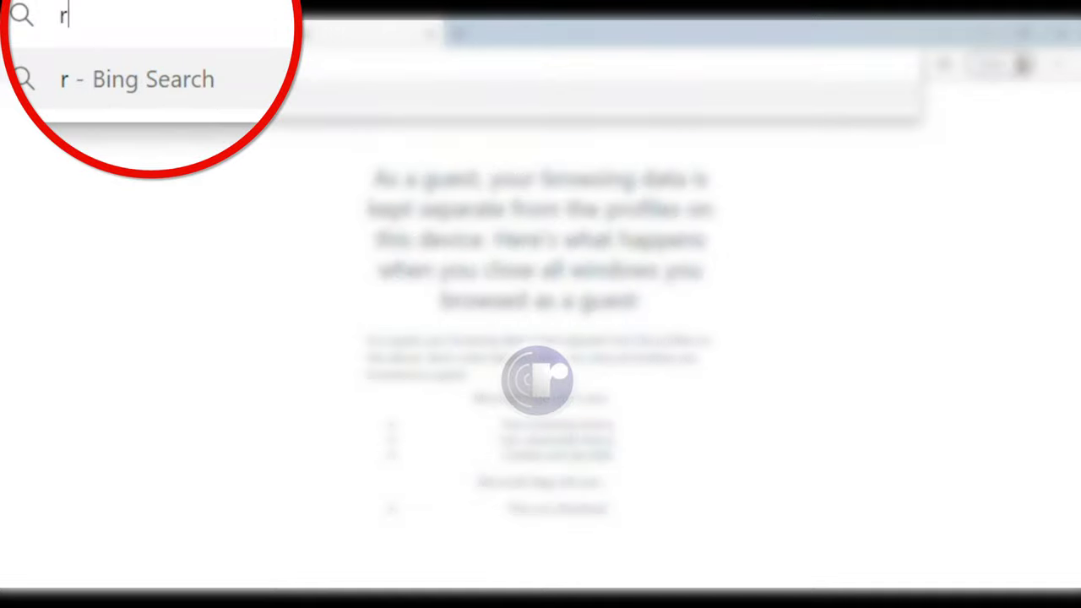
text(c)
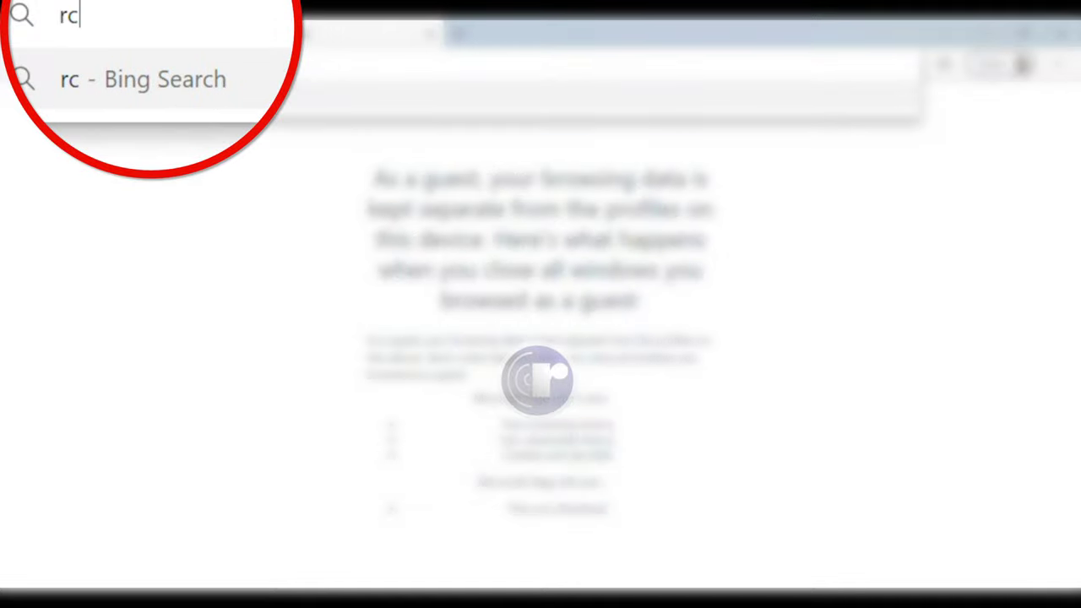
text(music)
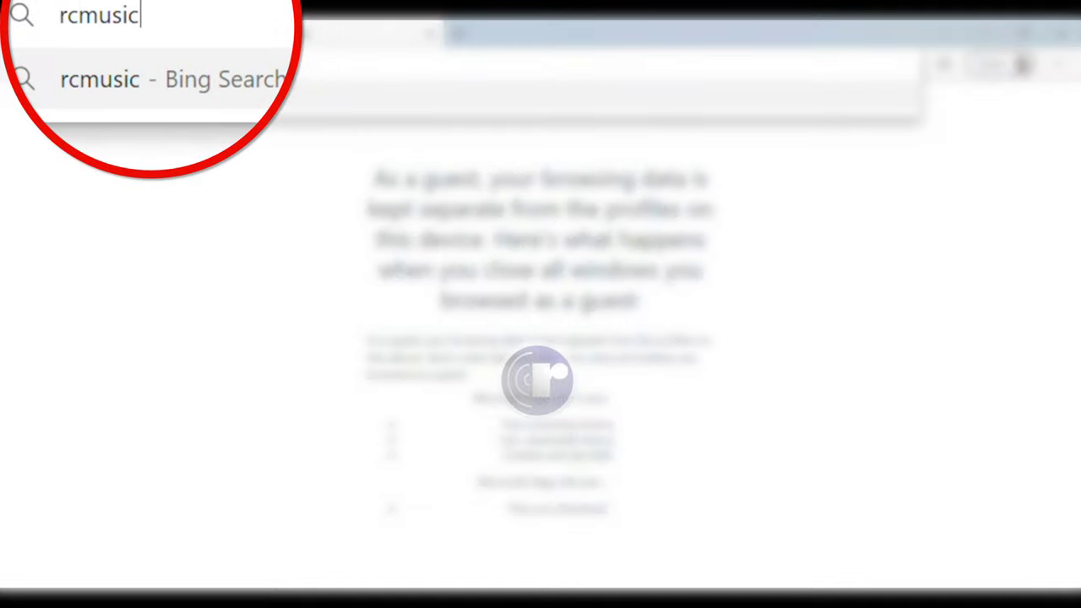
text(.ca)
key(Return)
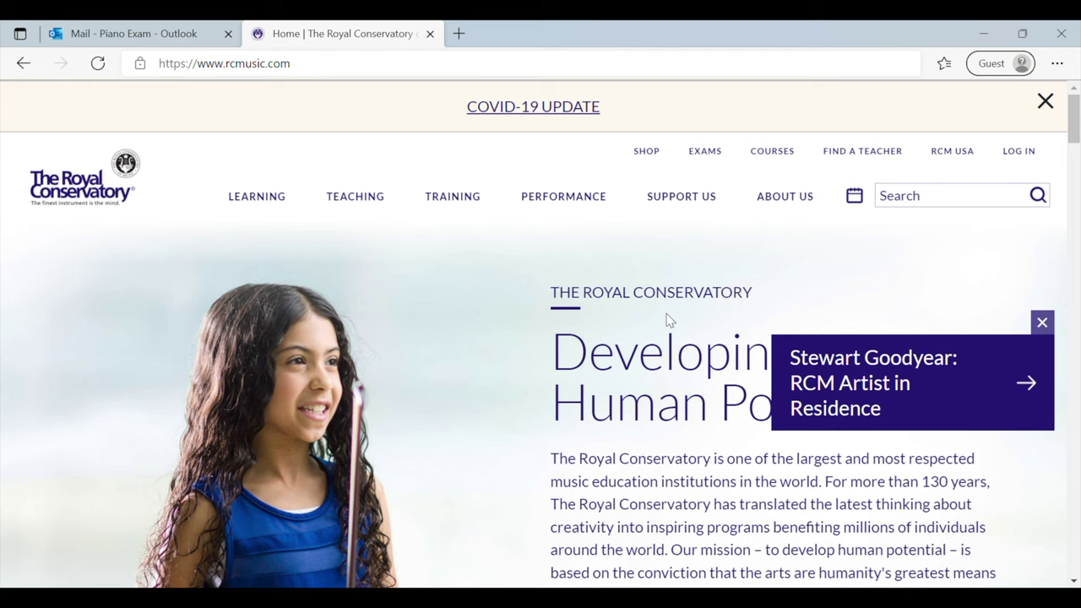
mouse_move(681, 196)
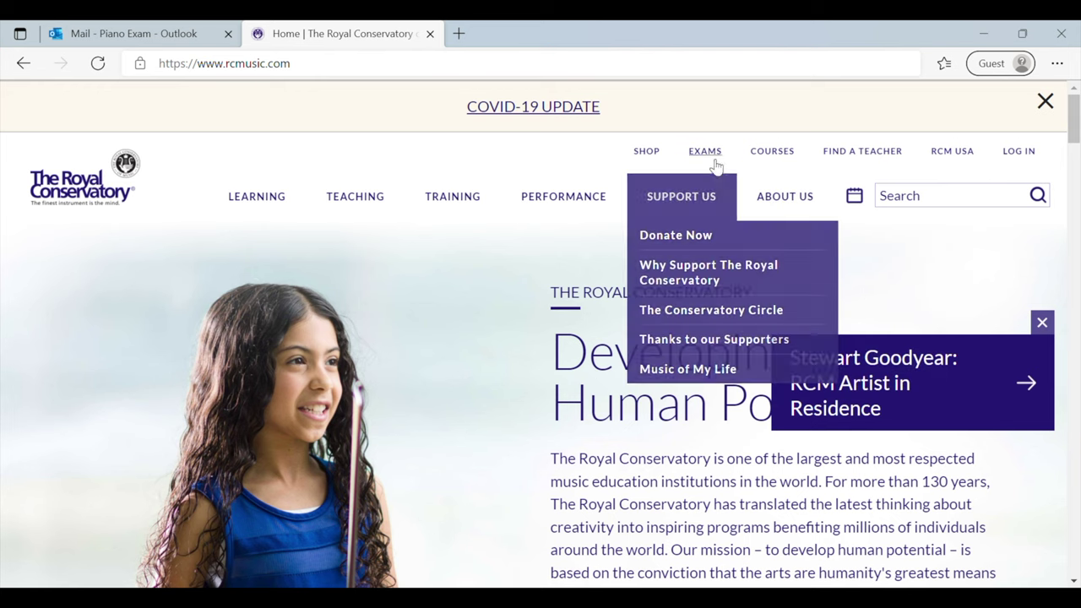
Go from the Exams section to the 'Create an Account Or Log In To MyRCM' page
click(708, 156)
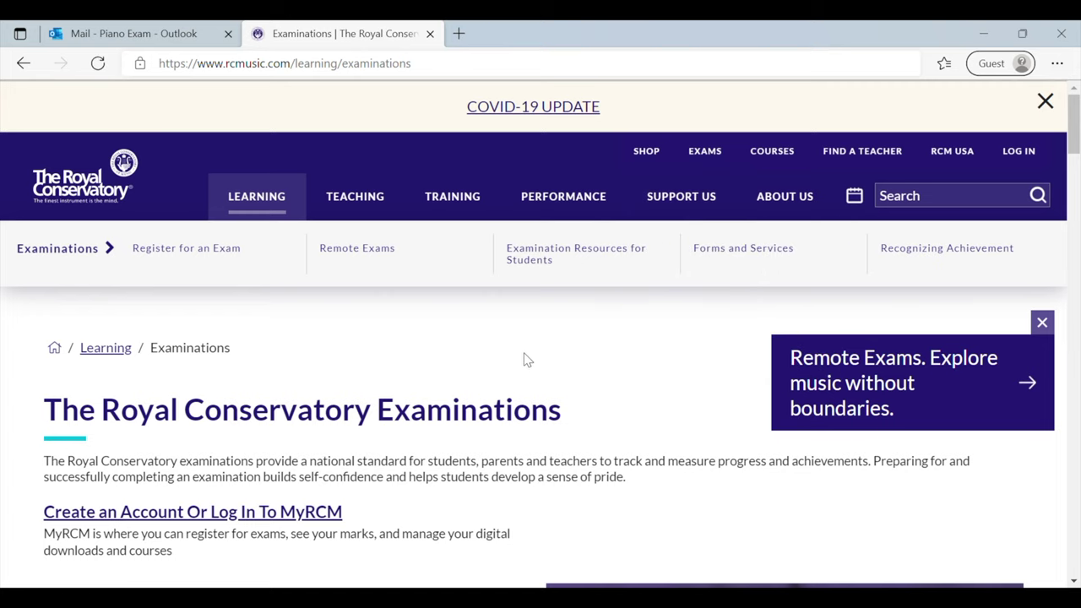
scroll(524, 361, down, 2)
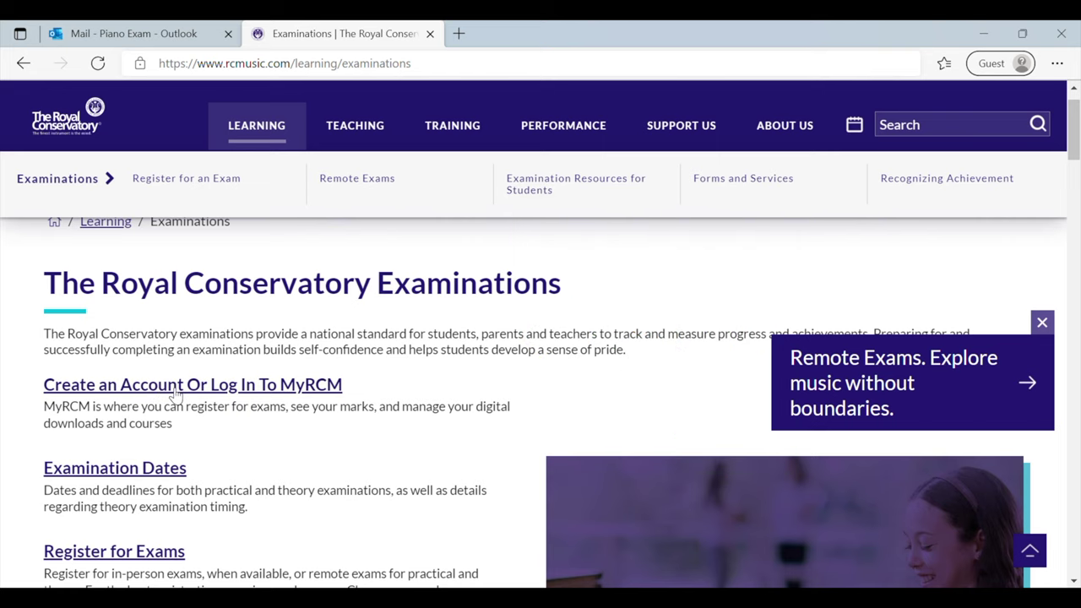
click(175, 387)
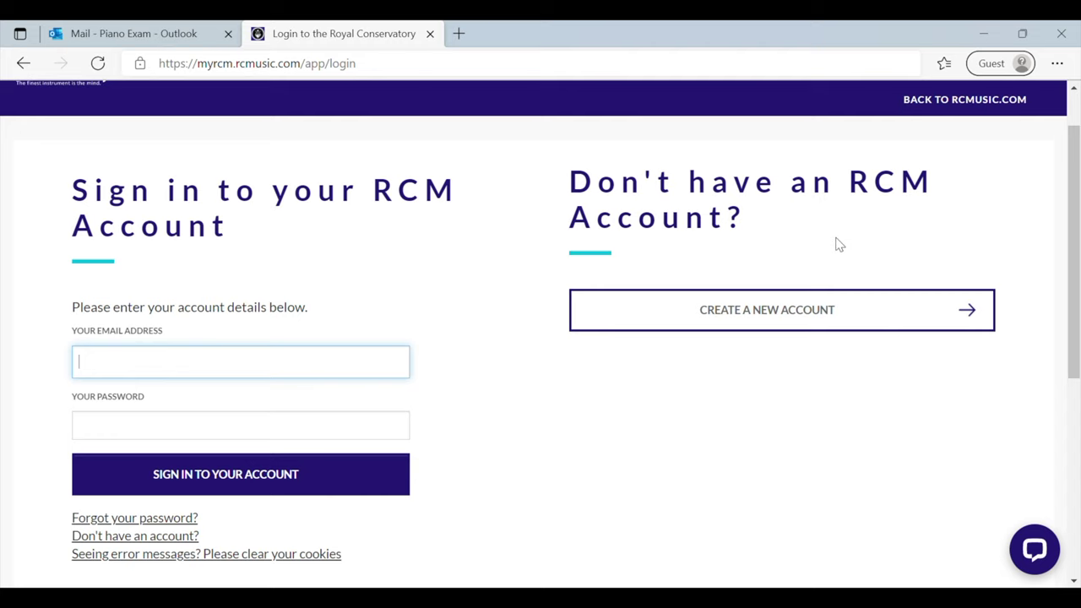
Start a new account with the holder's first and last name, and country Canada
click(764, 314)
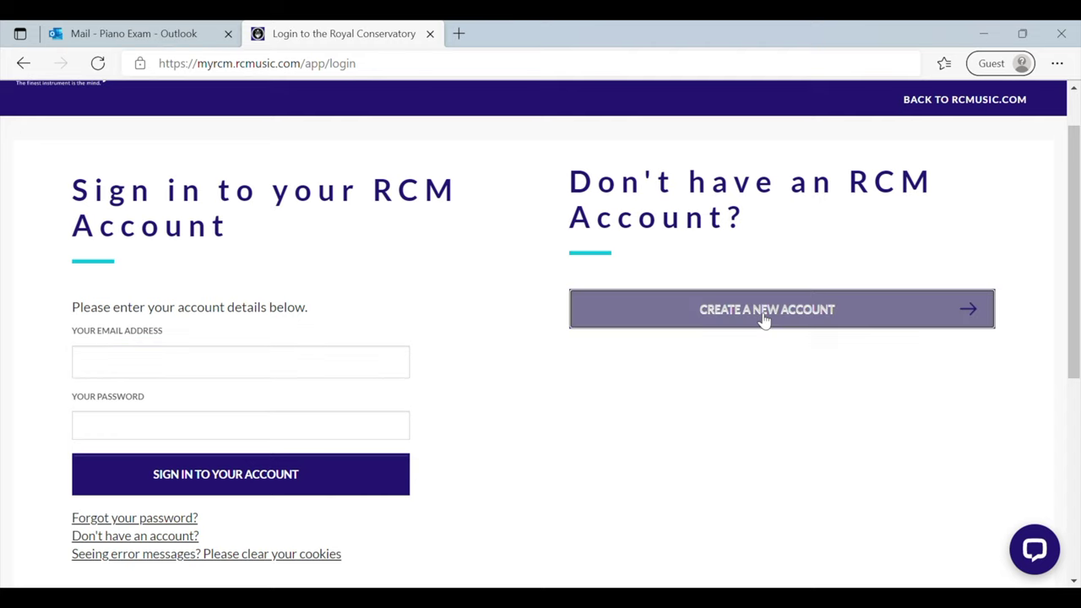
scroll(760, 319, down, 1)
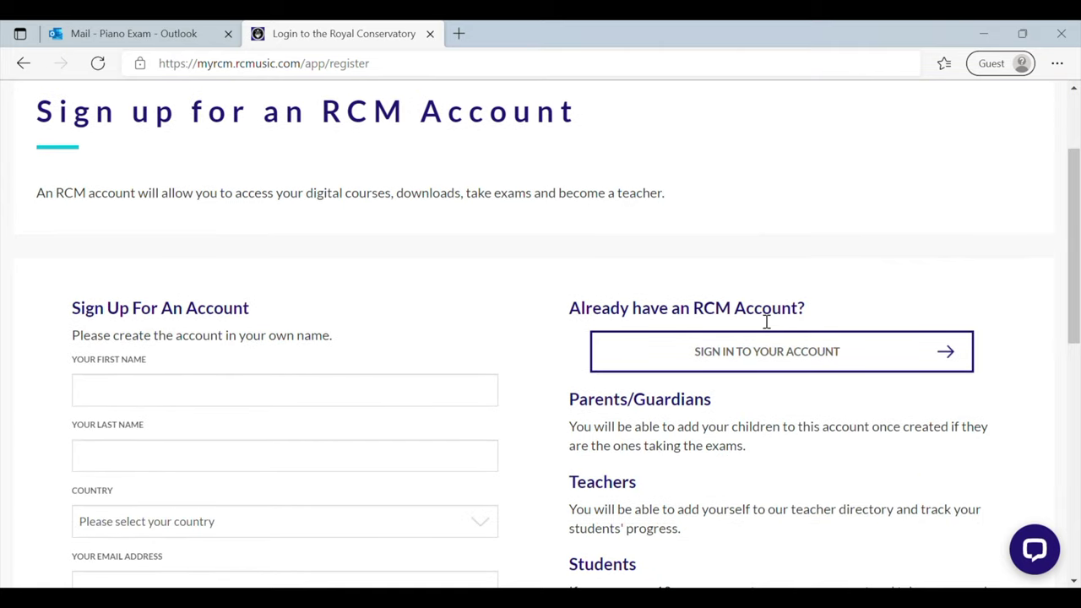
scroll(765, 321, down, 1)
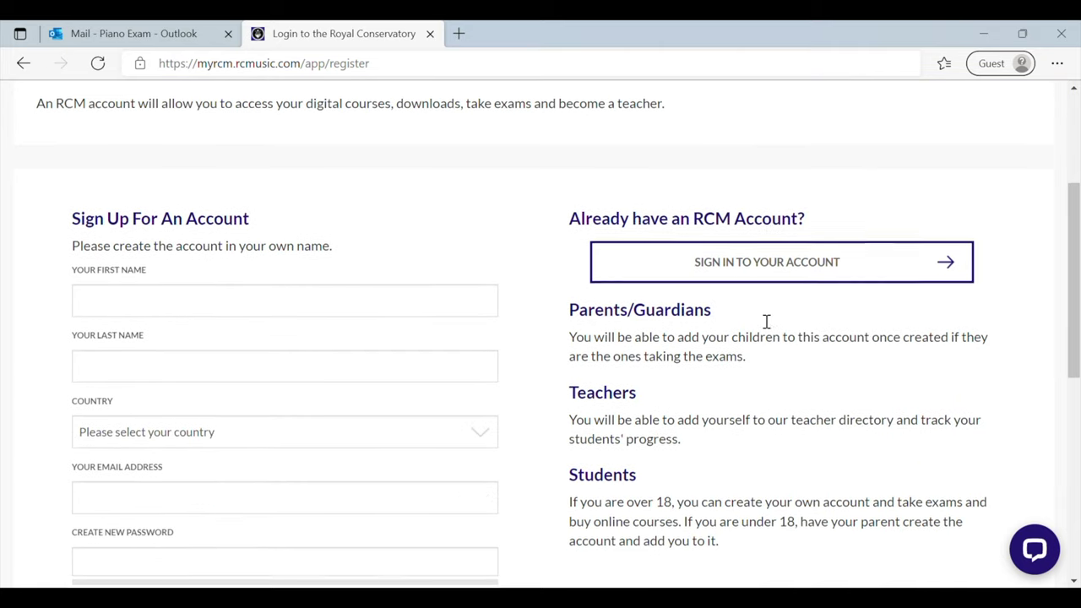
click(158, 313)
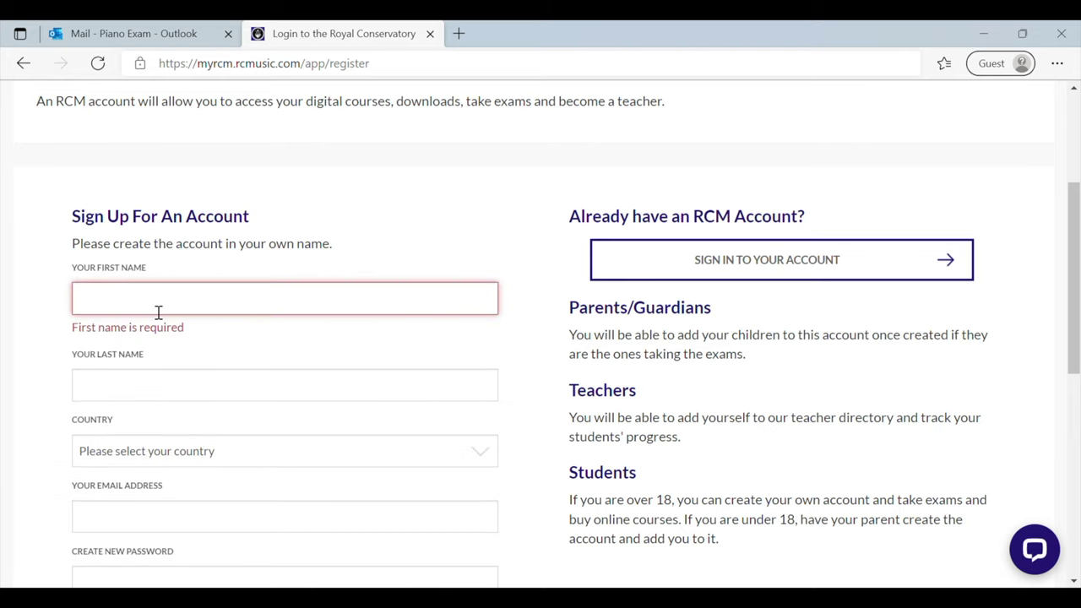
text(Jane)
click(135, 366)
text(Piano)
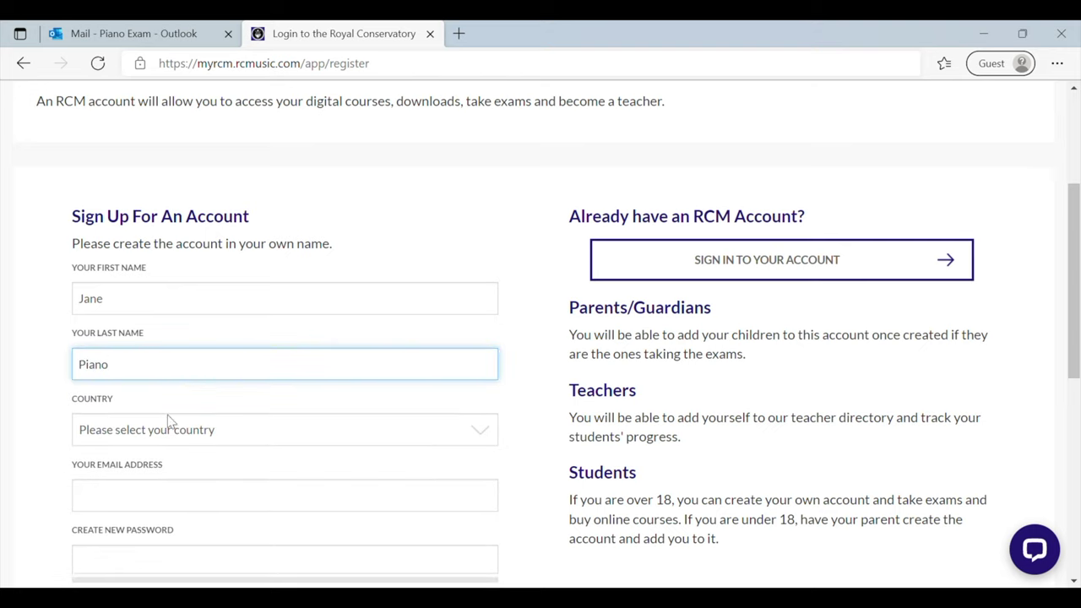
key(Tab)
key(Down)
Enter the account email address and the password twice
click(175, 506)
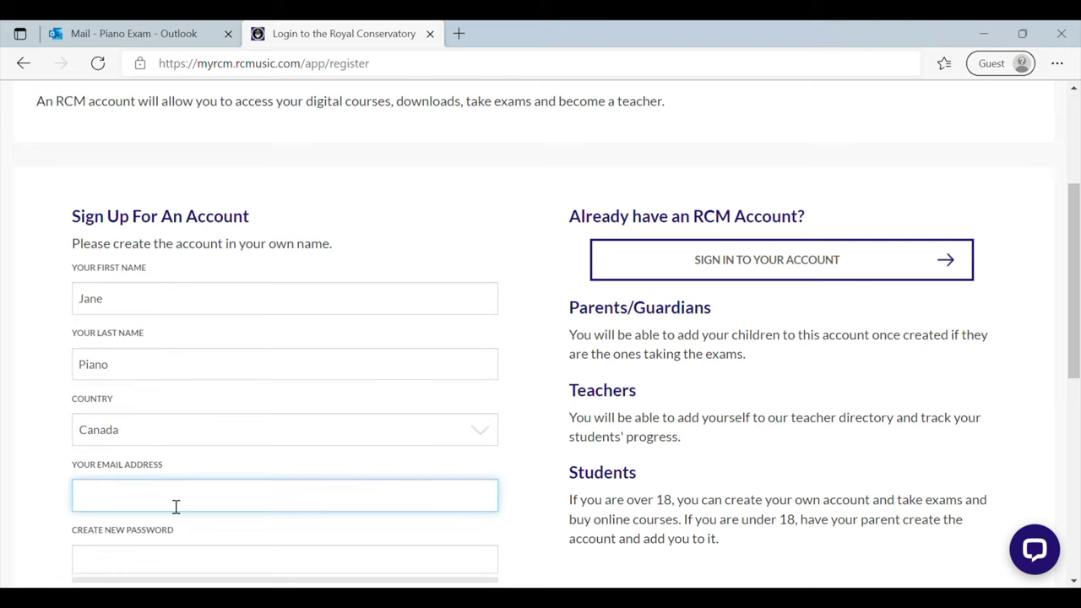
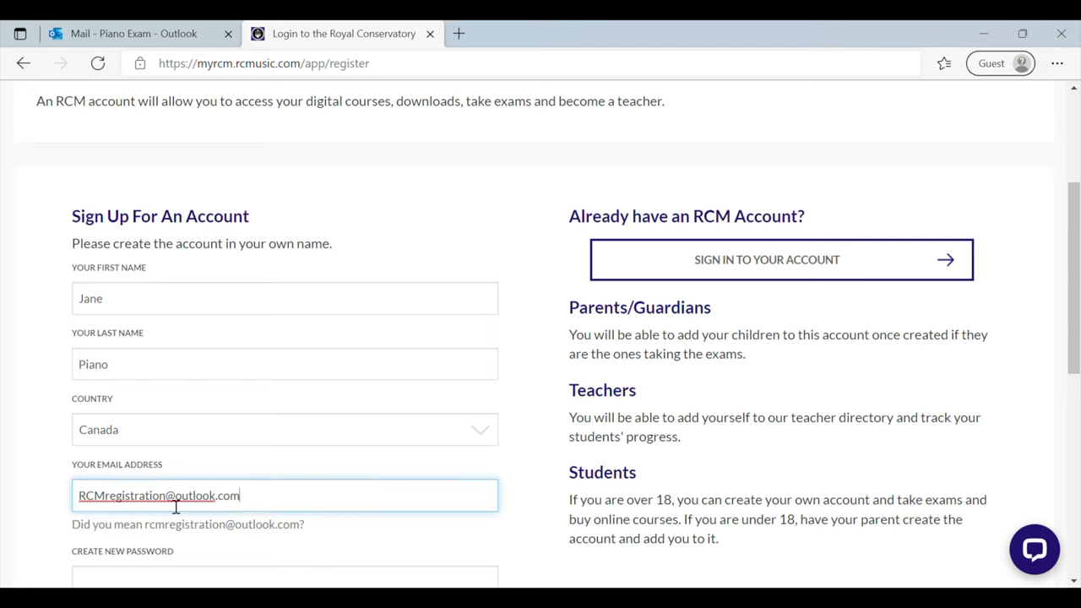
scroll(174, 507, down, 2)
click(137, 409)
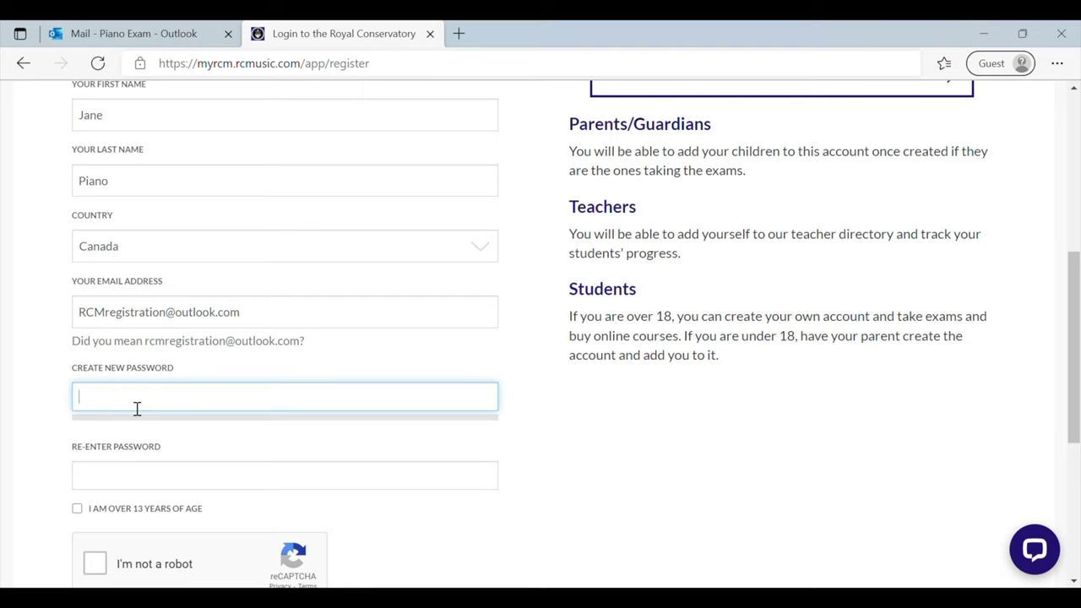
text(Pa)
key(BackSpace)
key(BackSpace)
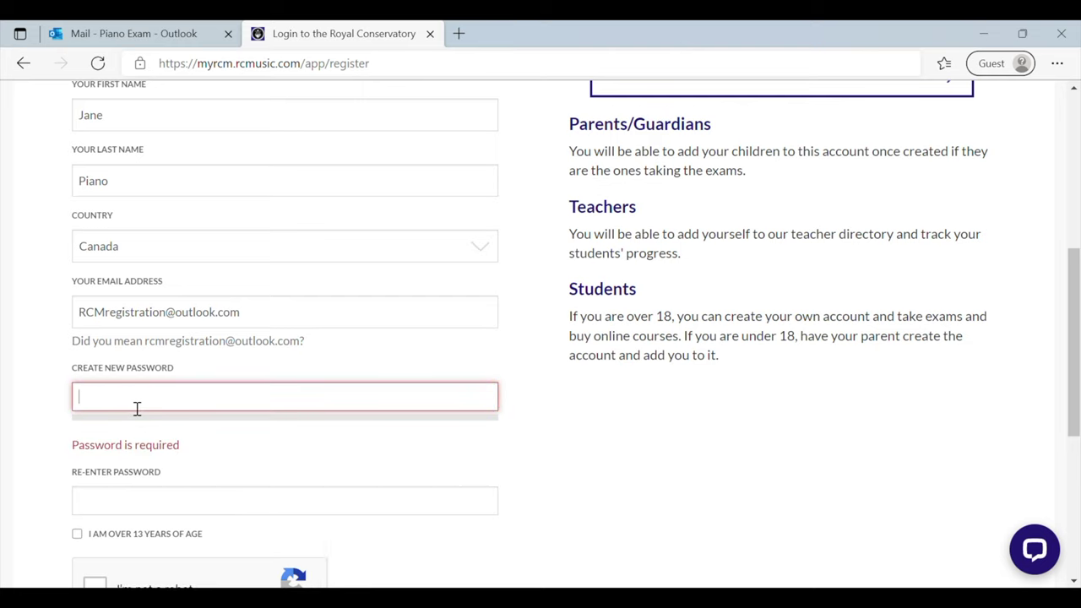
click(125, 502)
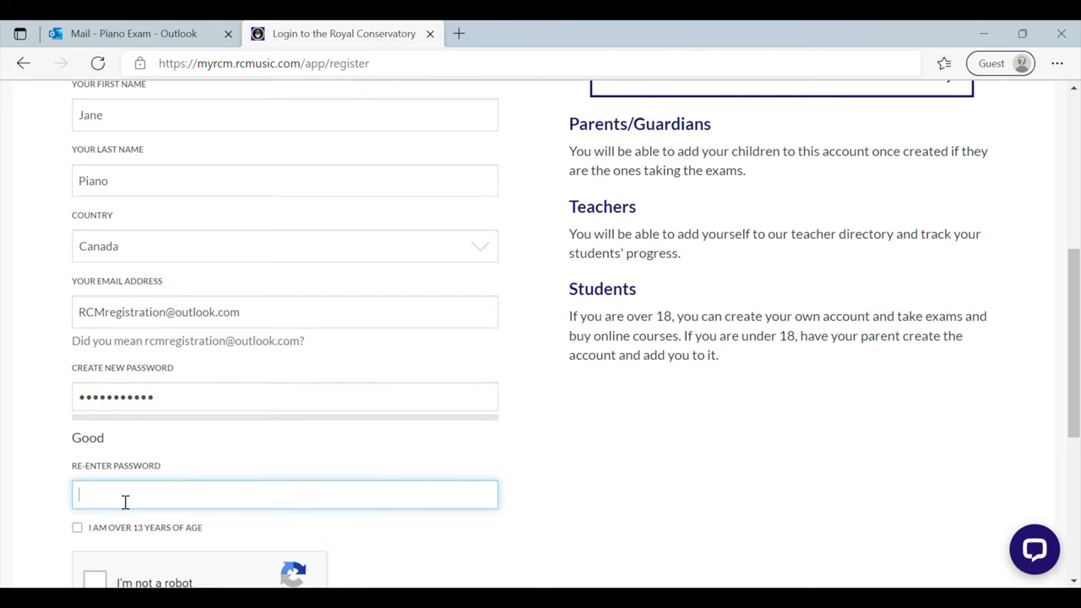
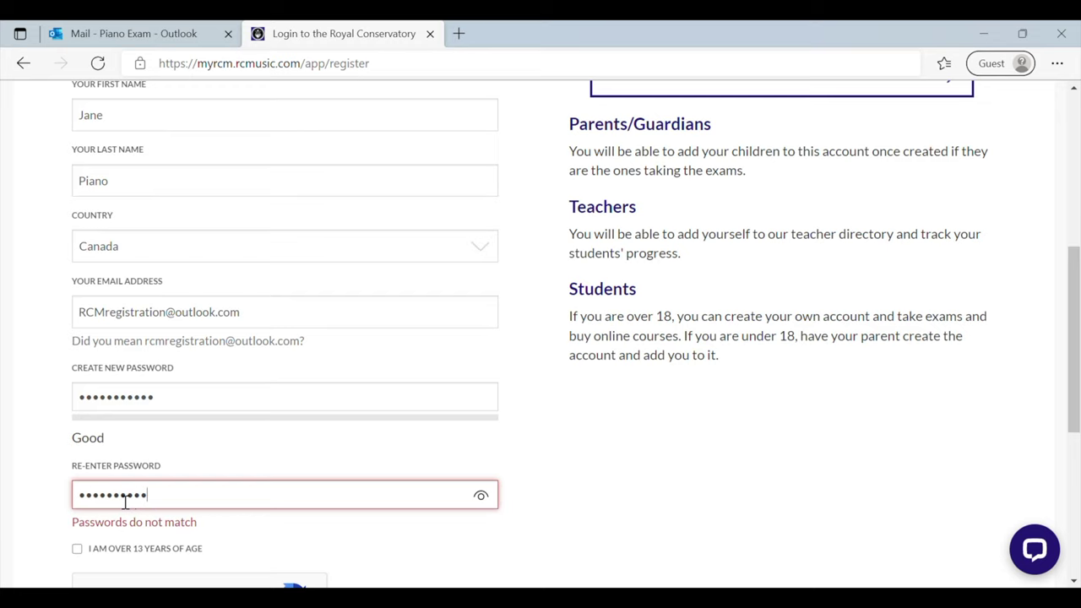
Confirm being over 13 years of age and pass the reCAPTCHA check
scroll(87, 524, down, 1)
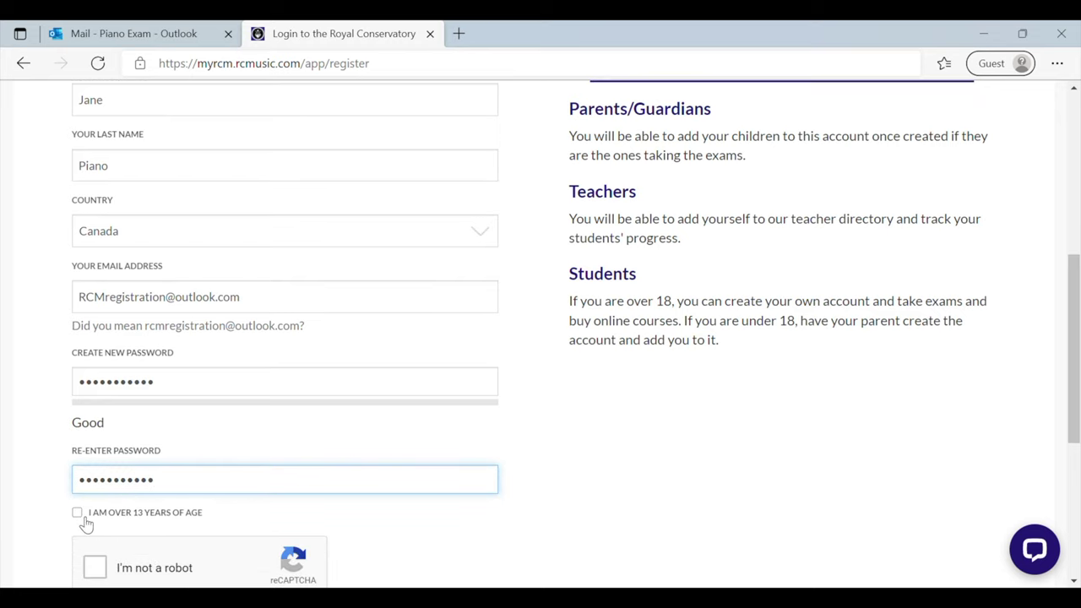
click(83, 518)
scroll(591, 439, up, 2)
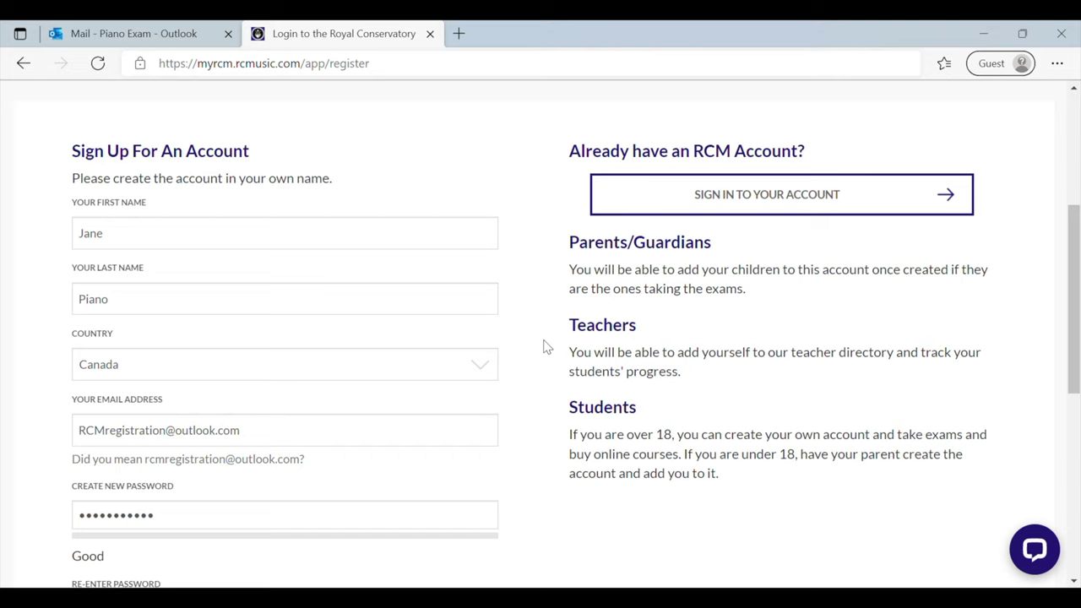
scroll(545, 346, down, 1)
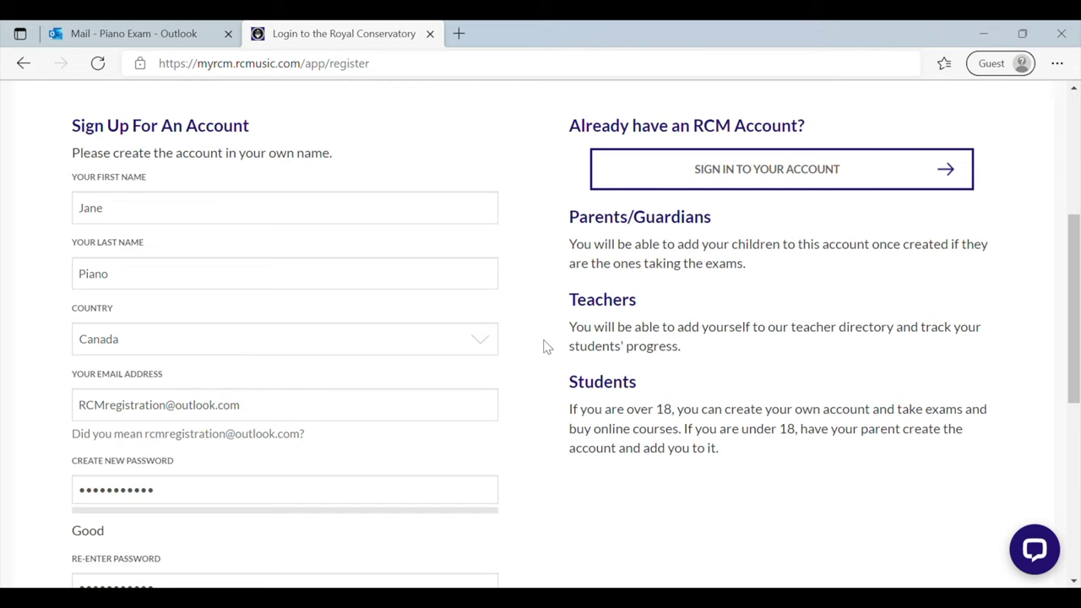
scroll(545, 346, down, 1)
scroll(544, 346, down, 2)
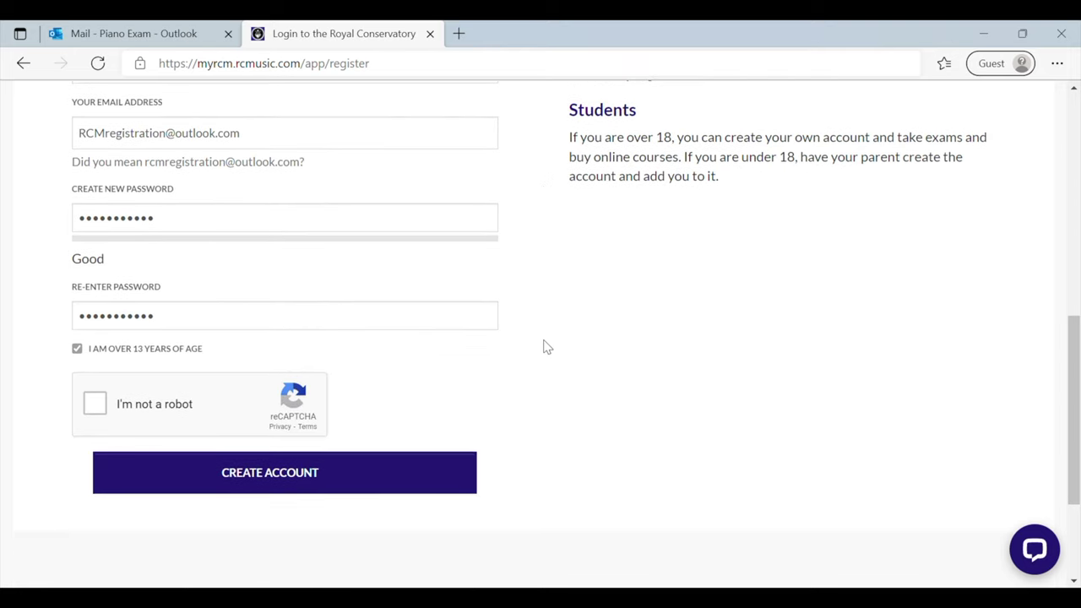
click(95, 405)
Submit the sign-up and review the validation-email confirmation page
click(310, 478)
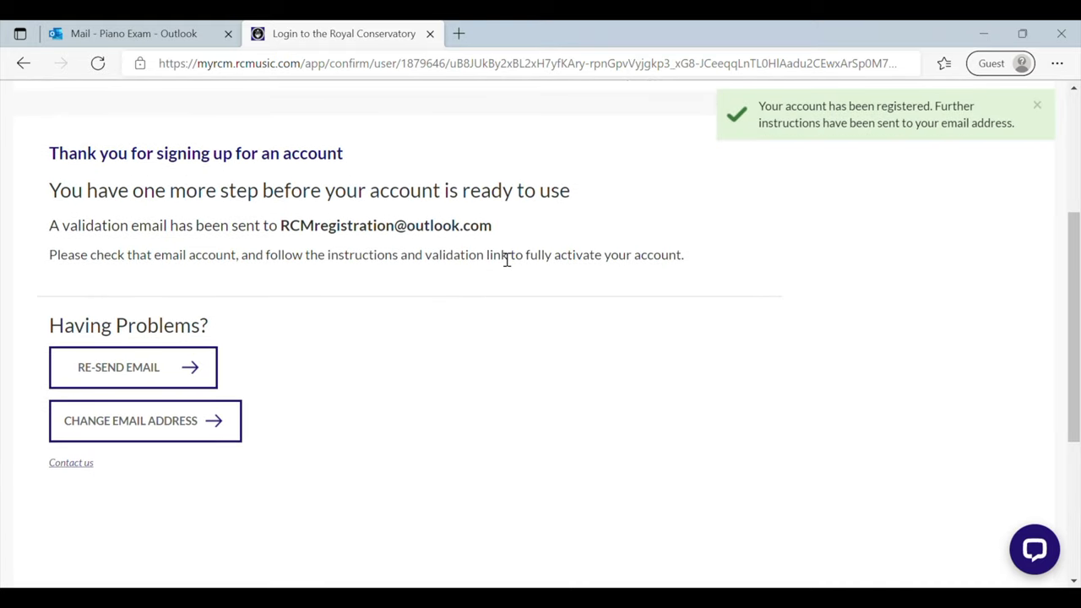
scroll(507, 260, up, 2)
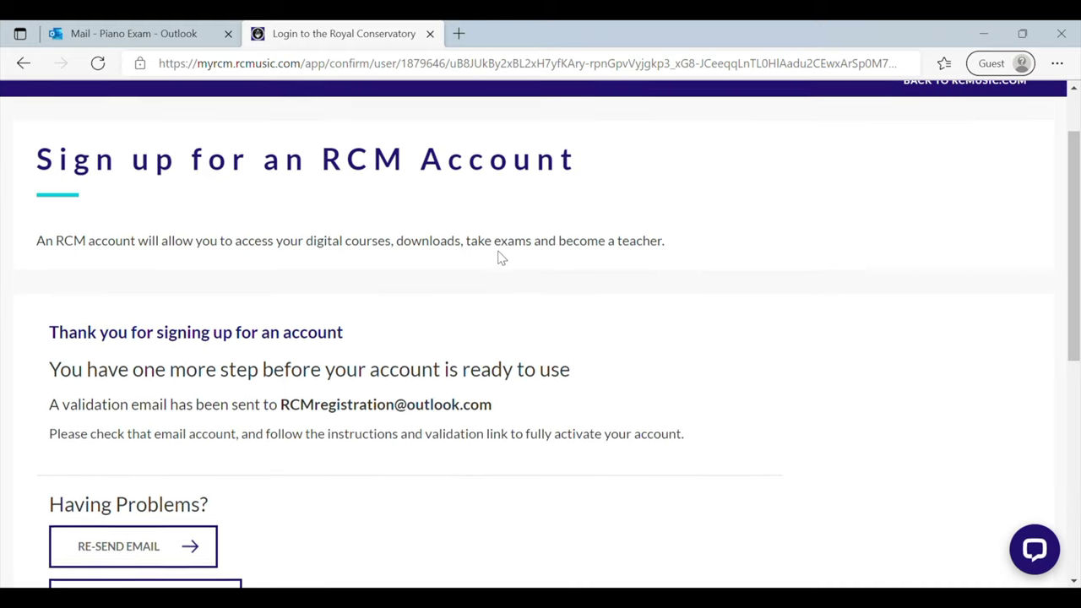
scroll(498, 256, down, 1)
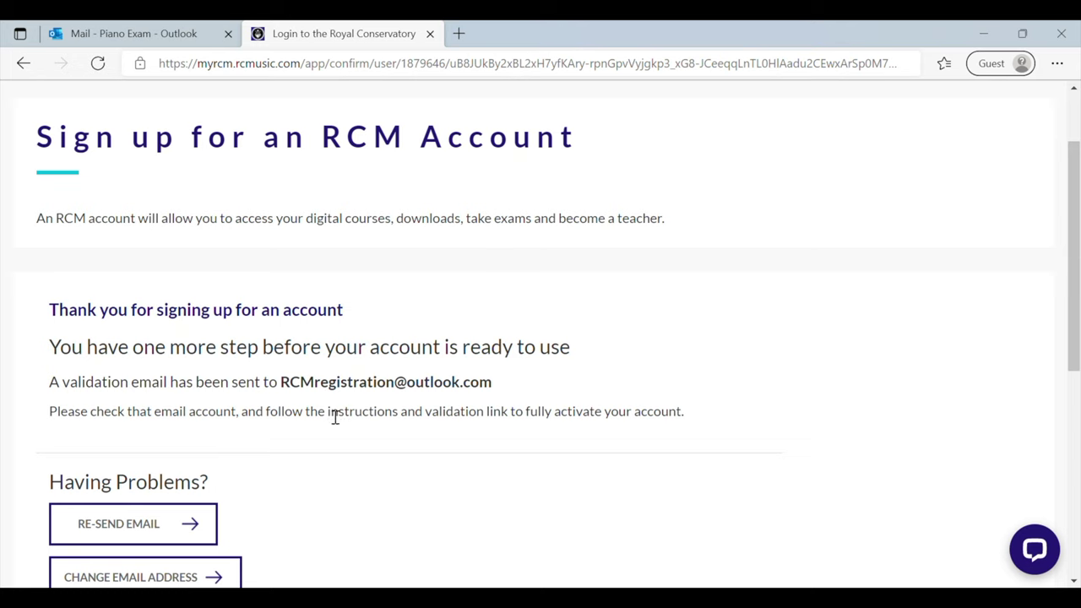
scroll(386, 493, down, 1)
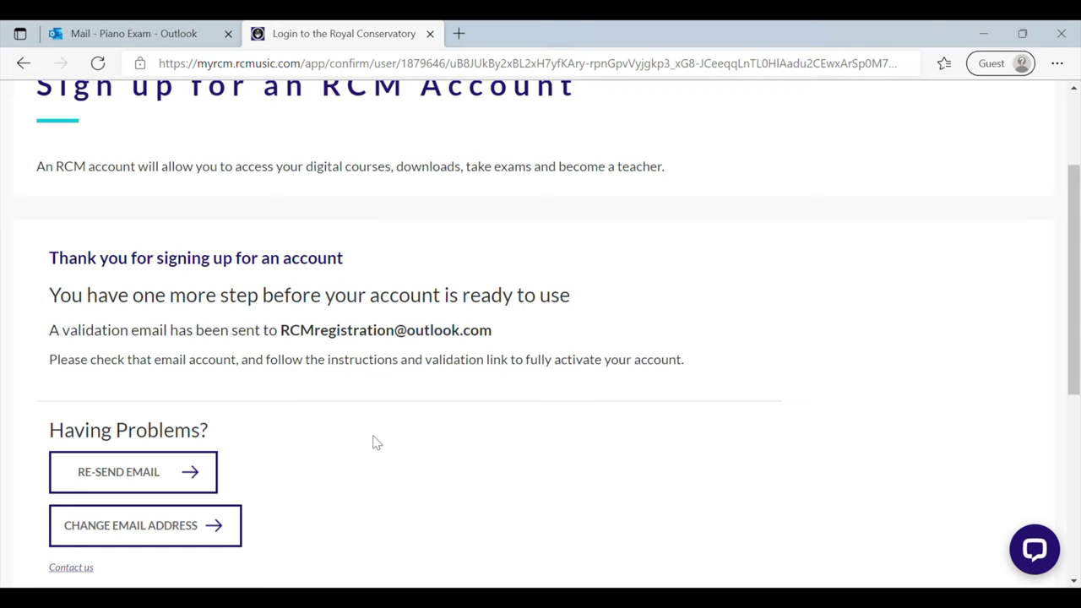
scroll(376, 442, down, 1)
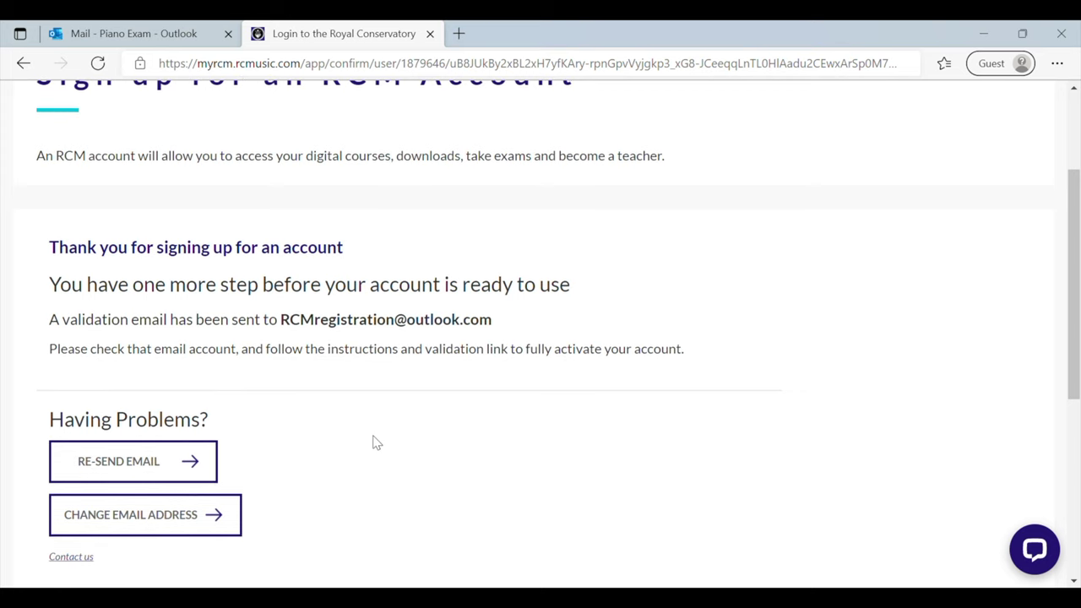
click(135, 37)
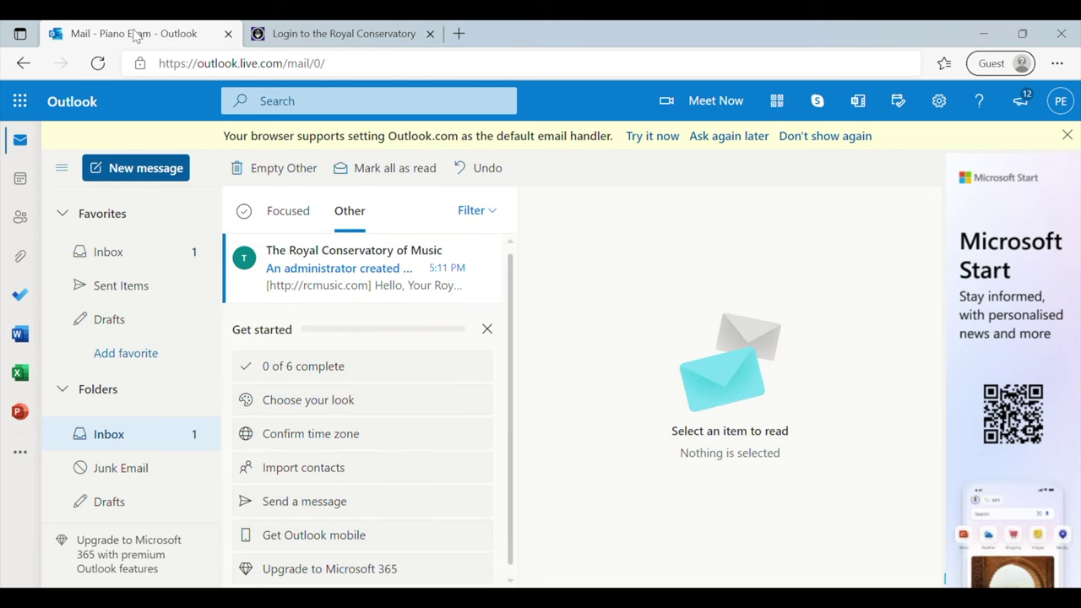
mouse_move(363, 268)
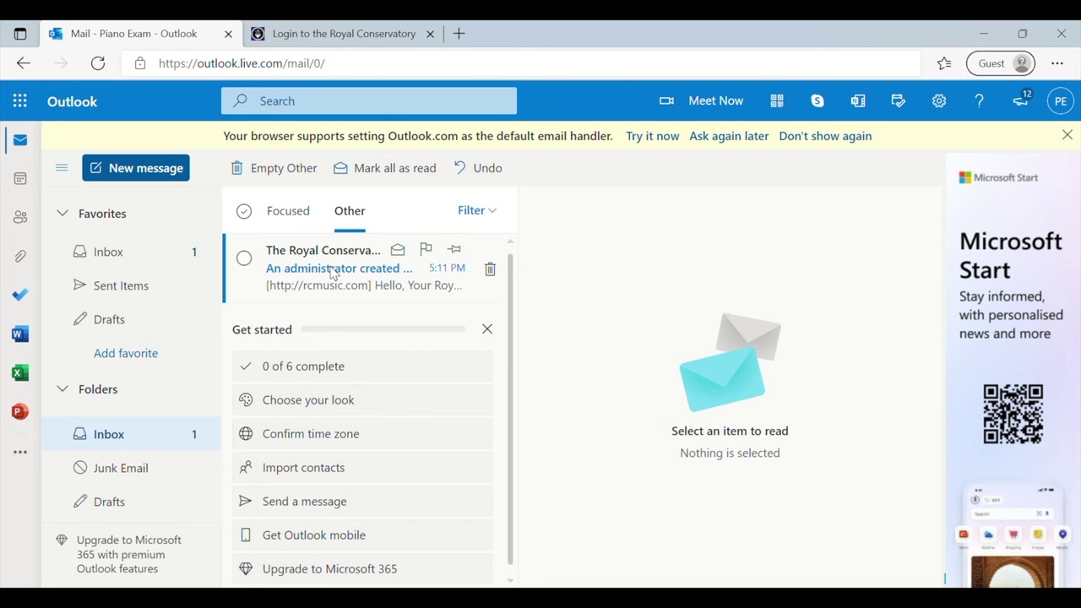
click(335, 287)
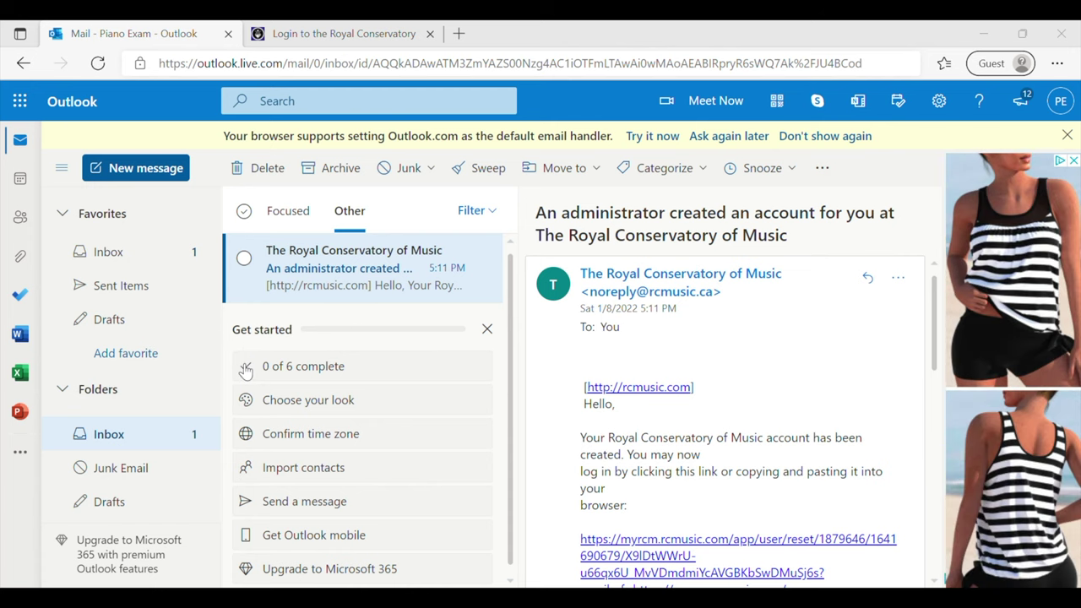
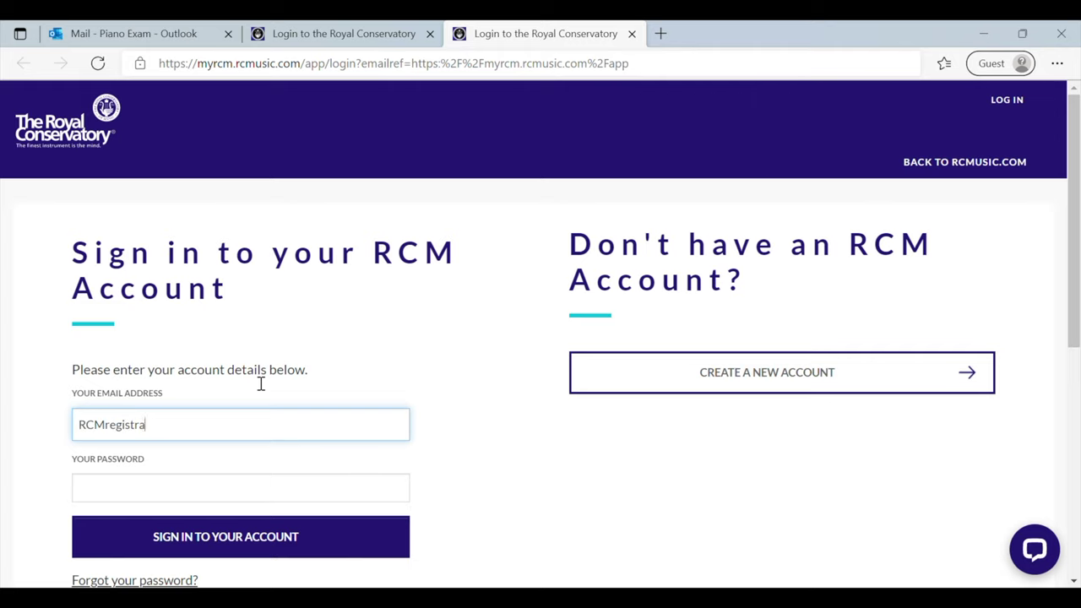
Sign in with the account email and password, then browse the My RCM dashboard
click(133, 496)
text(•)
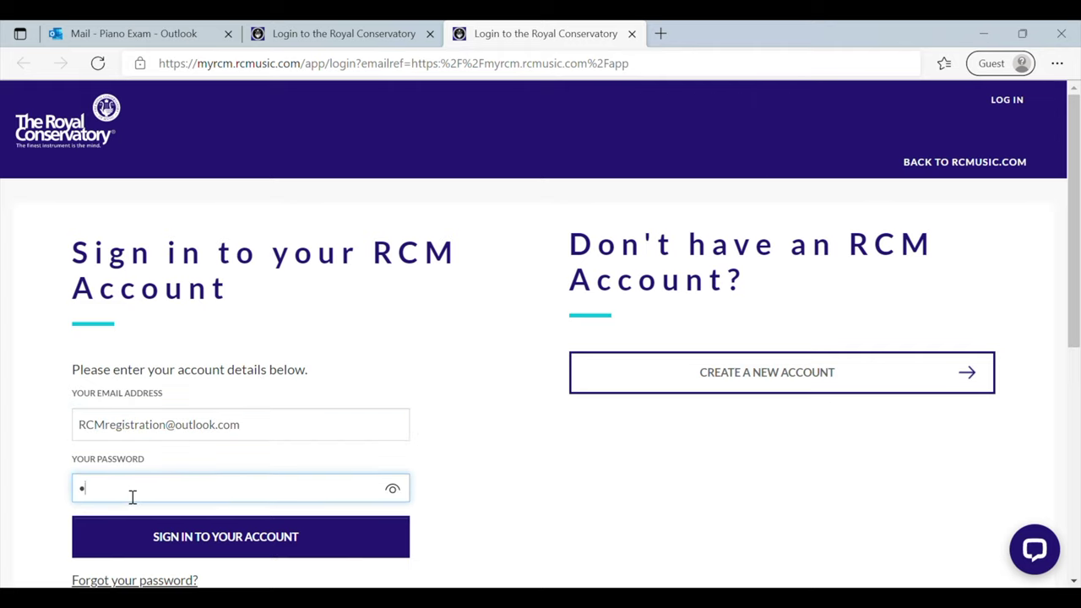
text(•••••)
click(174, 541)
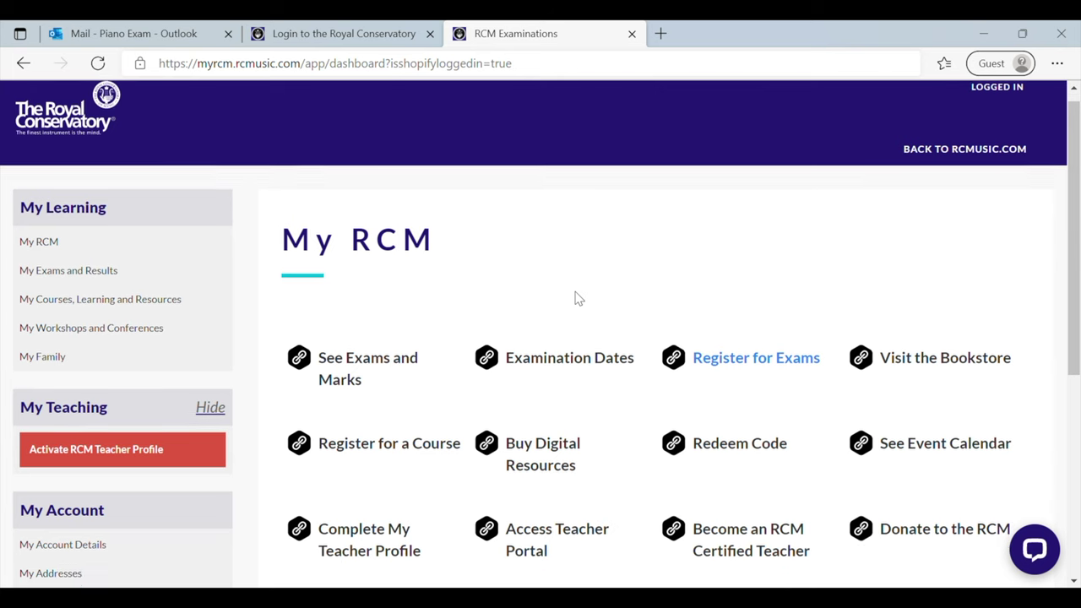
scroll(578, 298, down, 3)
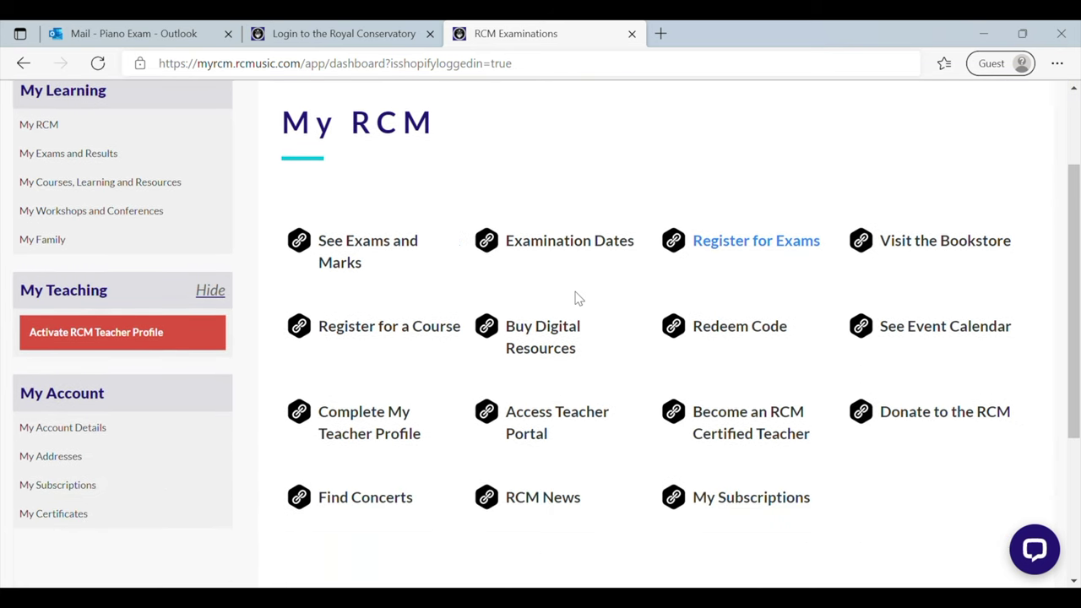
scroll(581, 298, down, 2)
scroll(581, 298, up, 3)
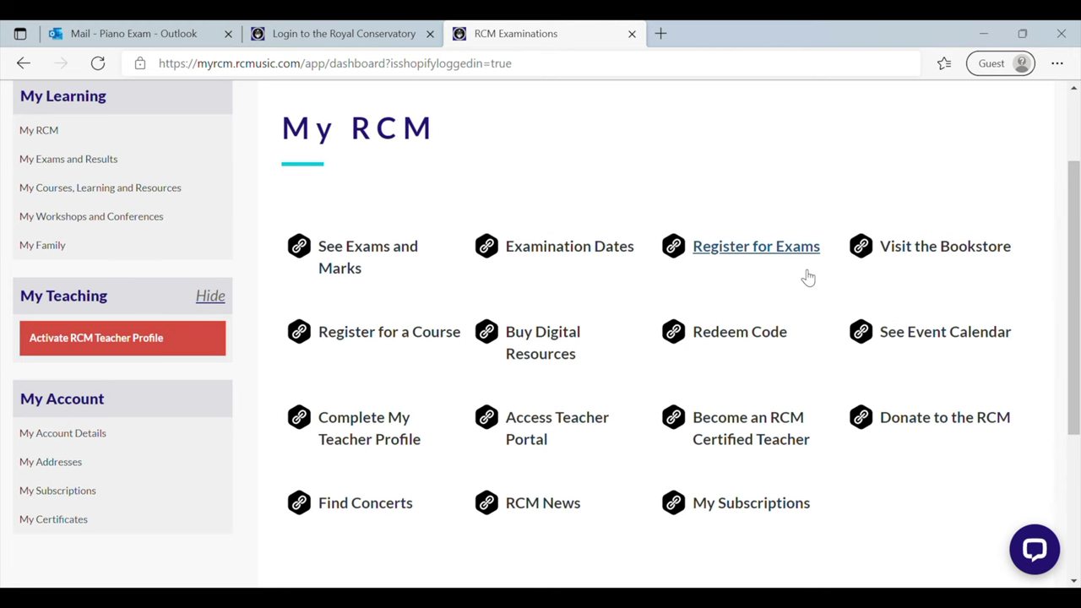
scroll(808, 277, down, 3)
scroll(807, 277, up, 5)
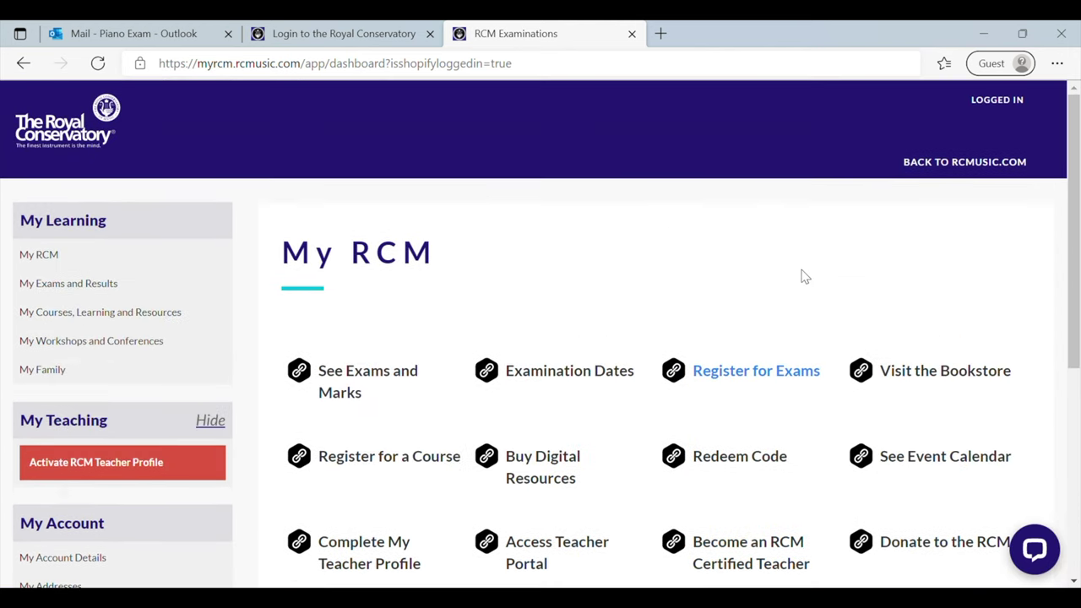
scroll(805, 277, down, 1)
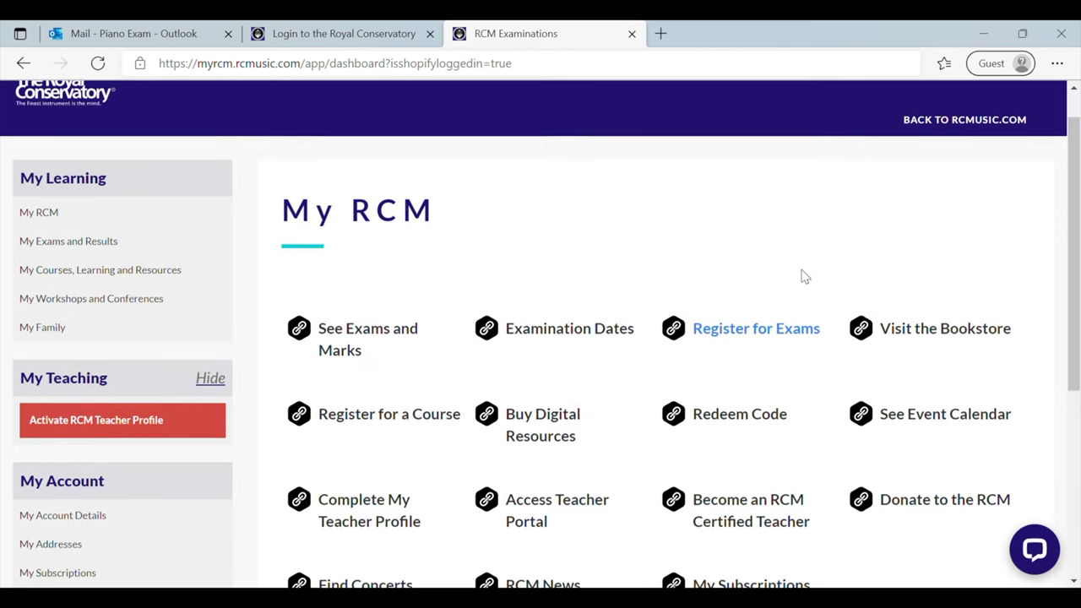
Visit My Addresses, then move on to the My Family page
click(51, 544)
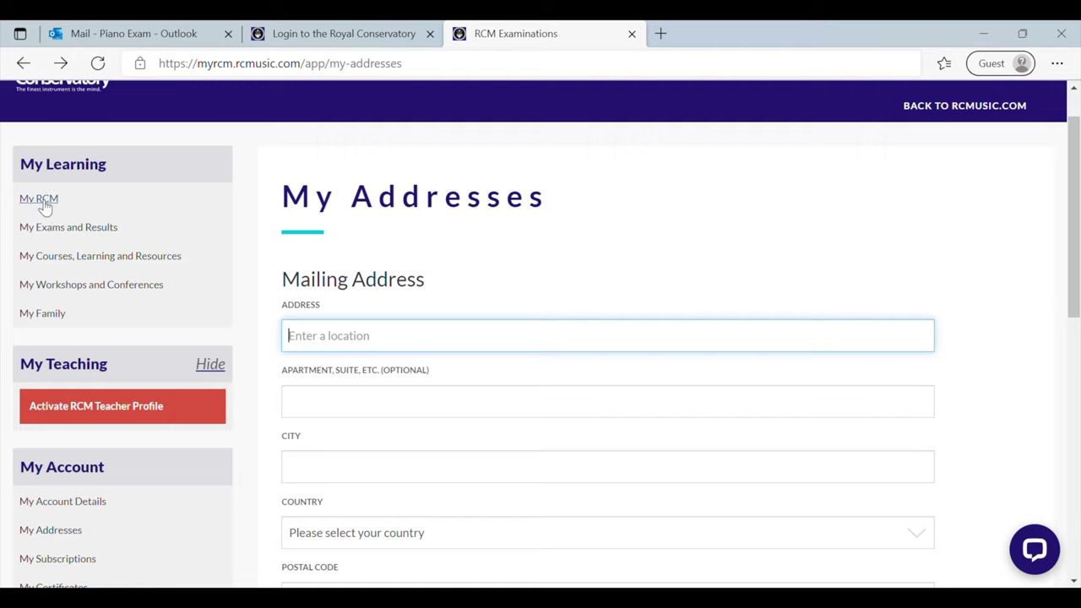
click(50, 318)
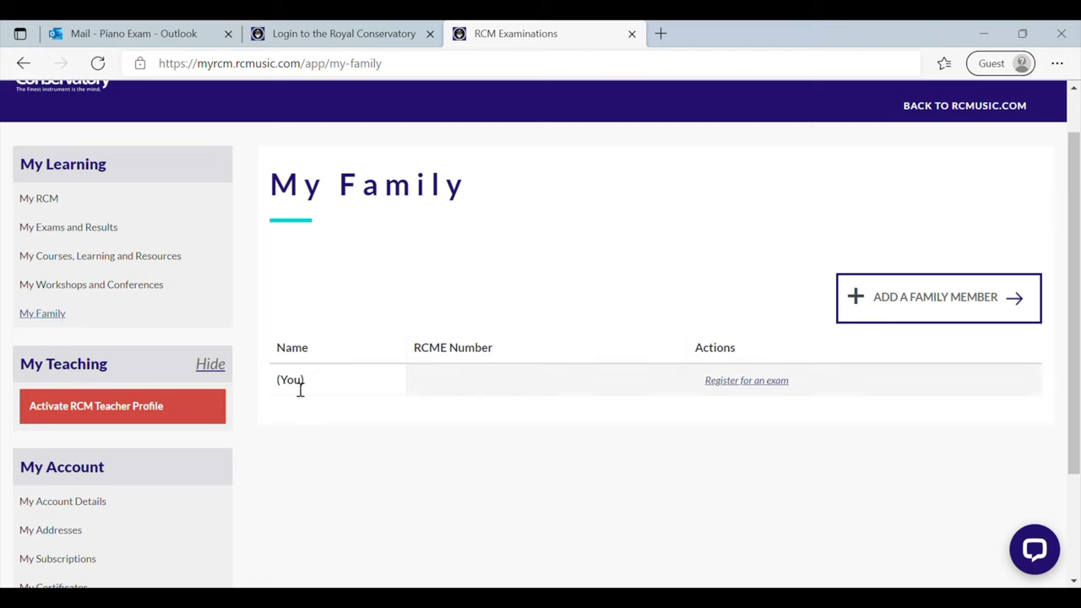
Start adding a family member and pick the street address from the autocomplete suggestions
click(931, 312)
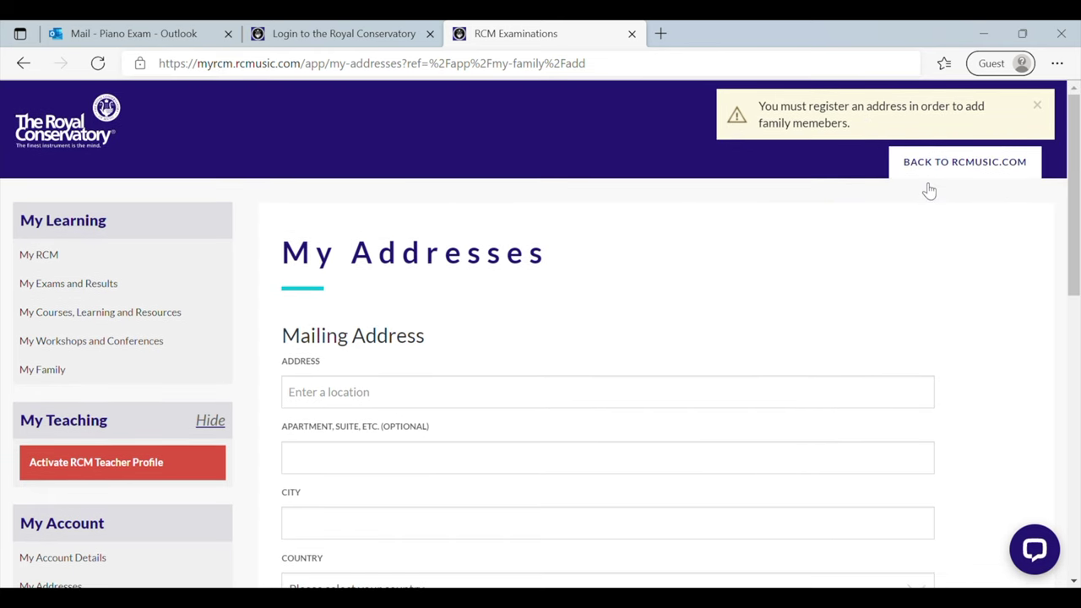
scroll(851, 191, down, 1)
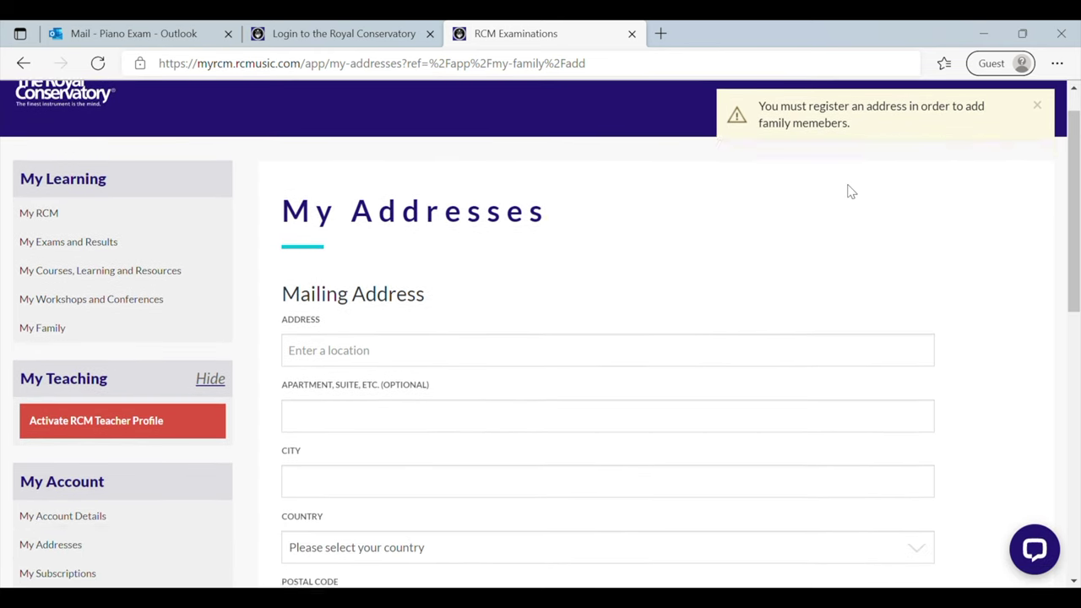
scroll(851, 192, down, 1)
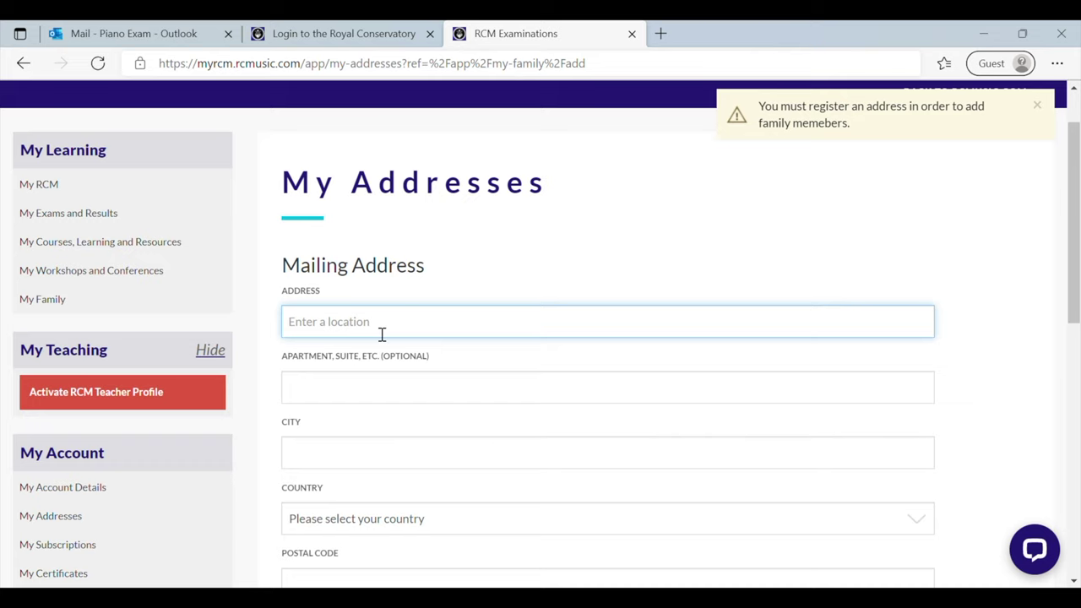
text(2020)
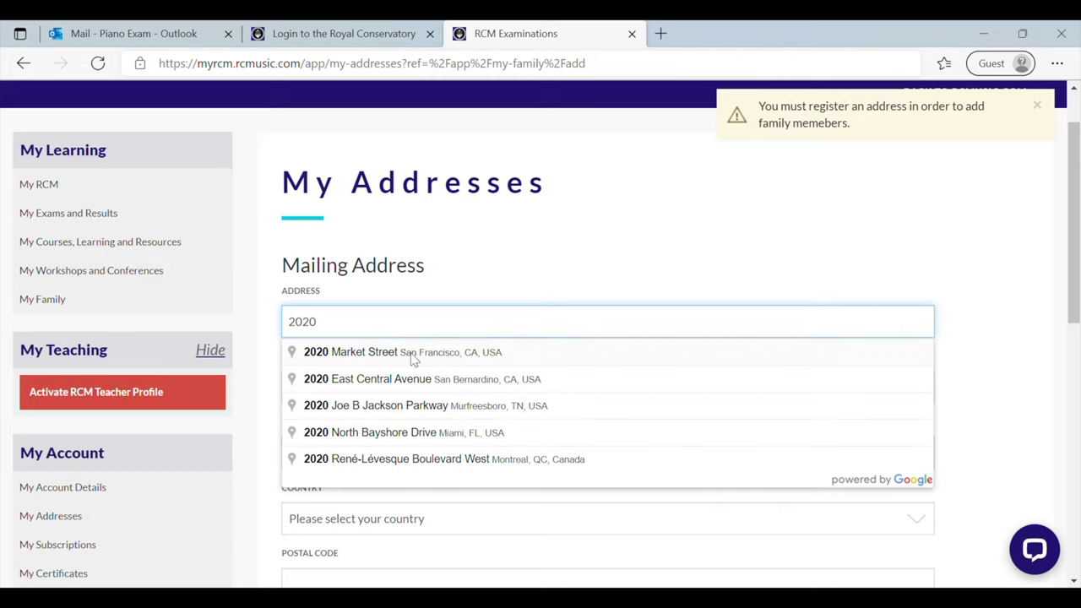
click(463, 364)
scroll(573, 385, down, 1)
scroll(574, 385, down, 1)
scroll(574, 385, down, 2)
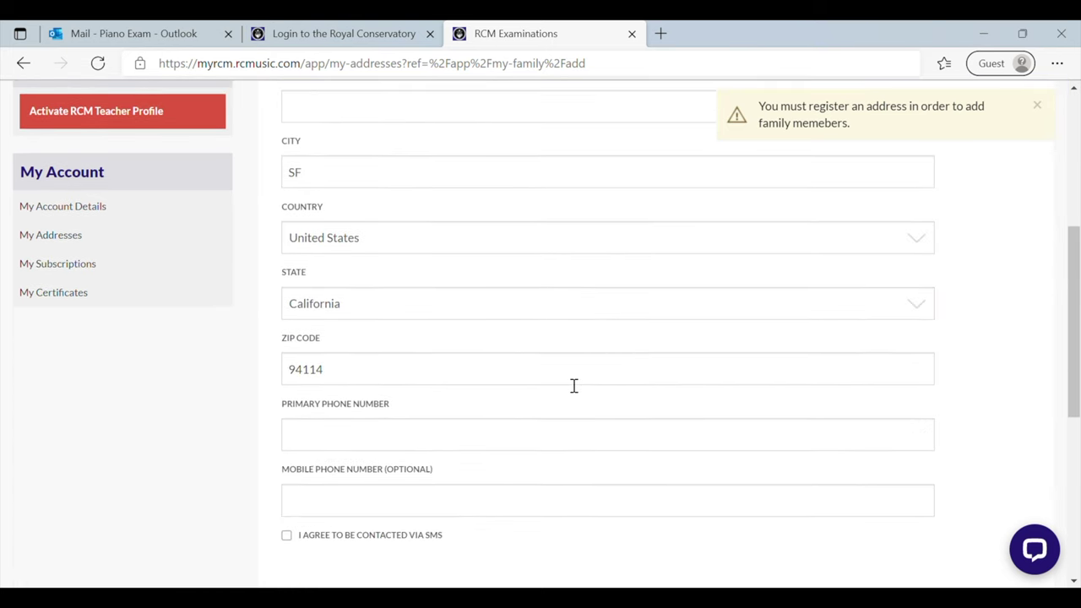
scroll(565, 381, up, 1)
scroll(570, 383, up, 1)
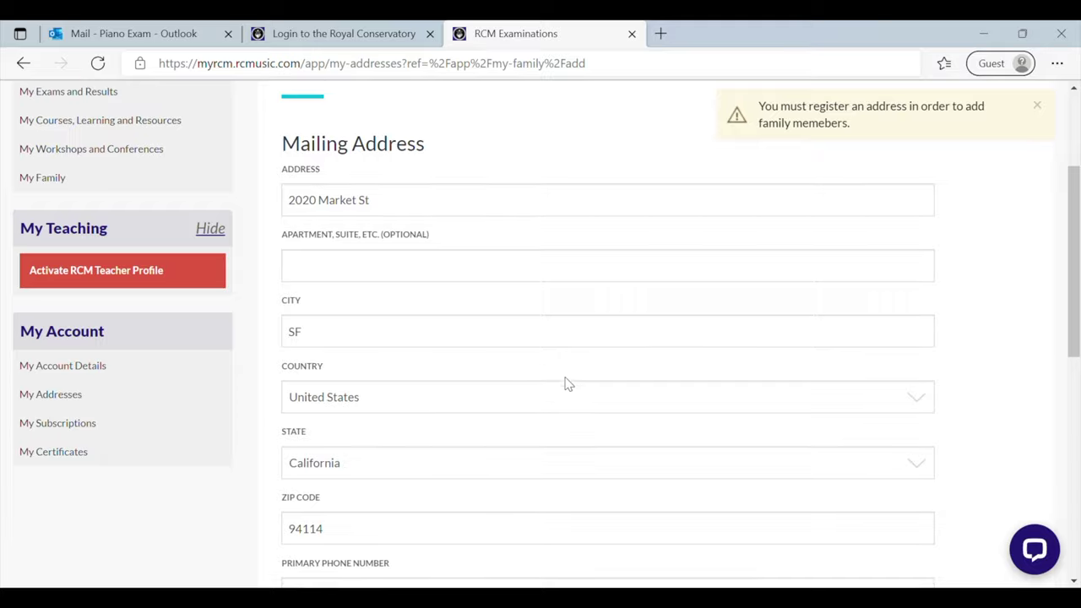
scroll(566, 383, down, 4)
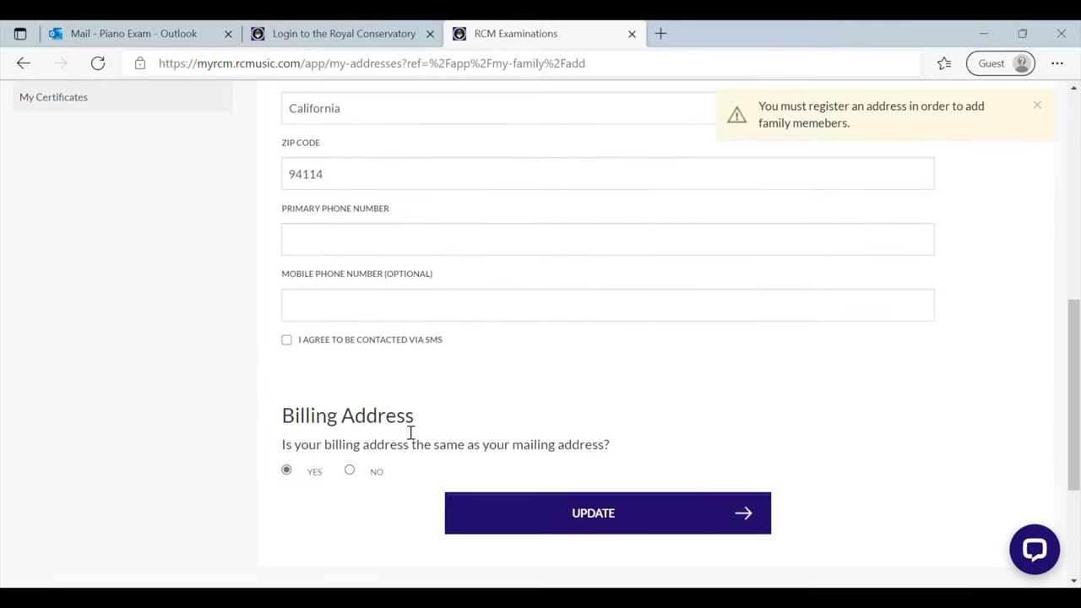
Fill in the required primary phone number and save the mailing address
click(638, 519)
click(323, 245)
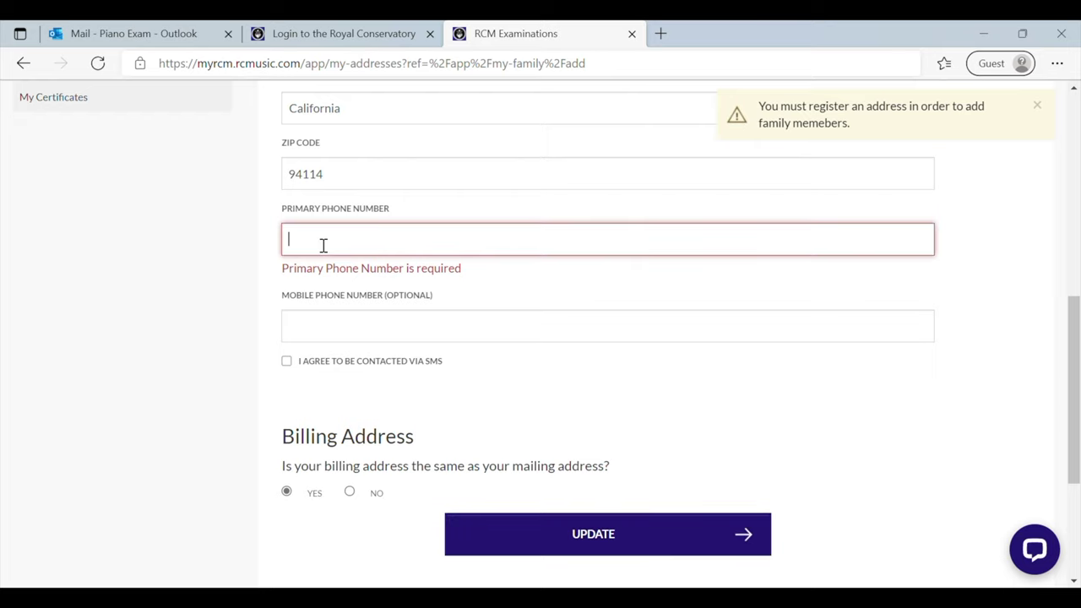
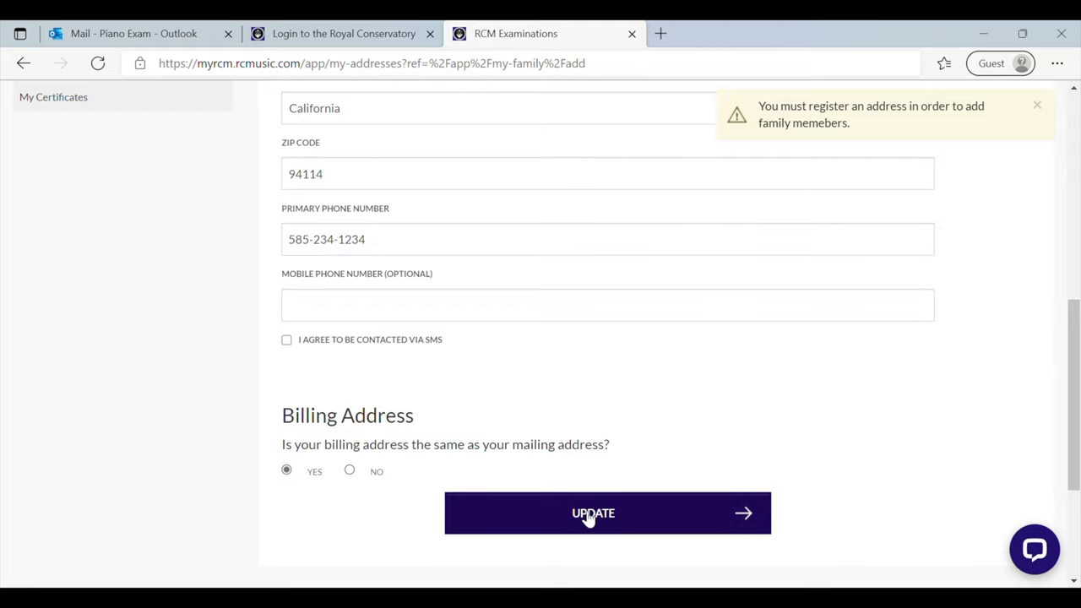
click(589, 517)
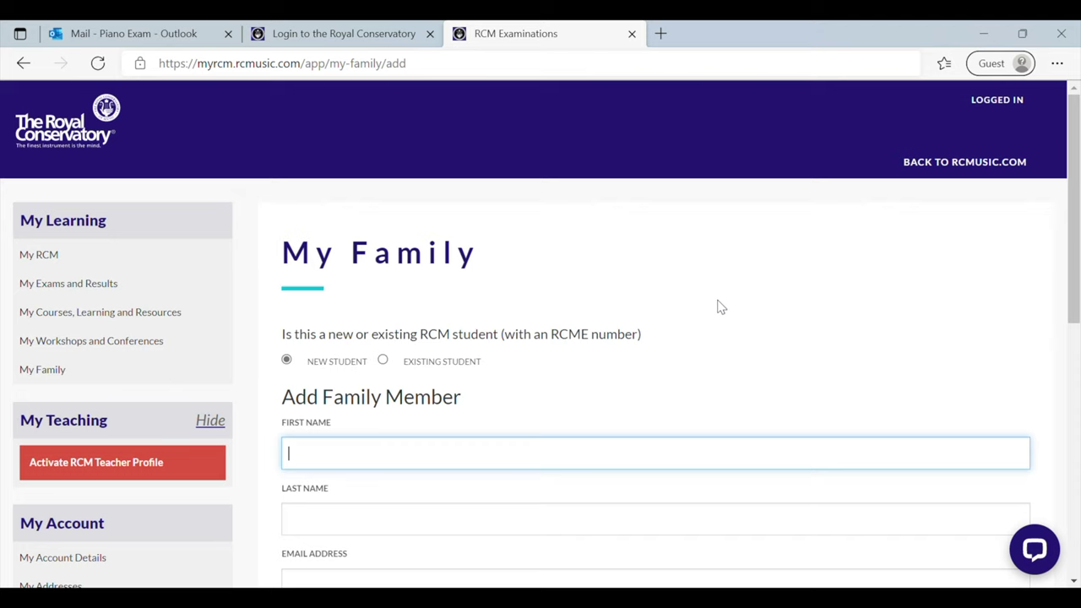
Enter the new student's first name, last name and email address
scroll(718, 307, down, 1)
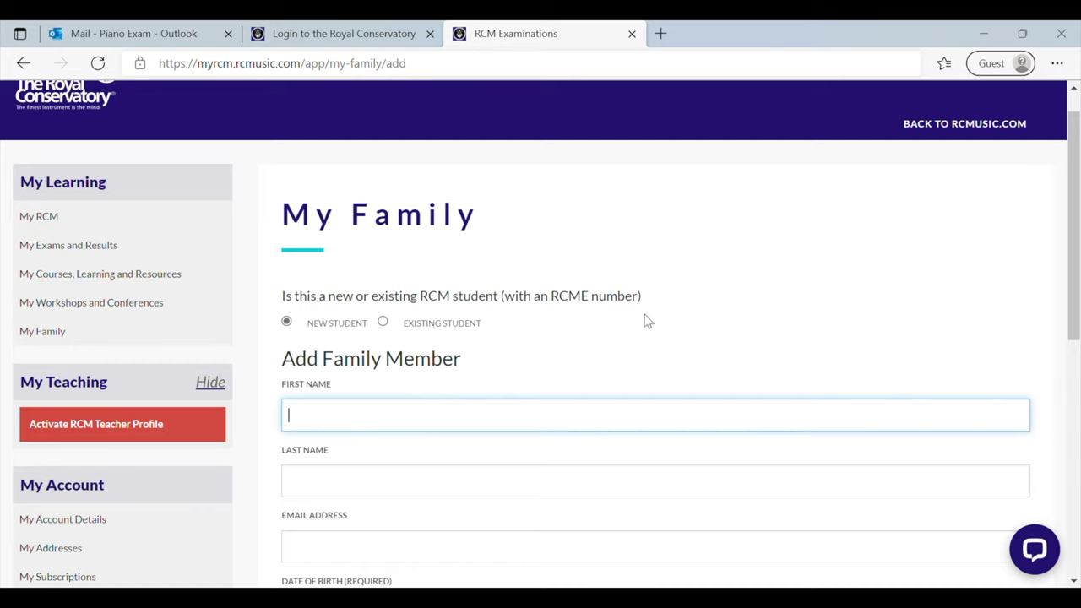
click(383, 322)
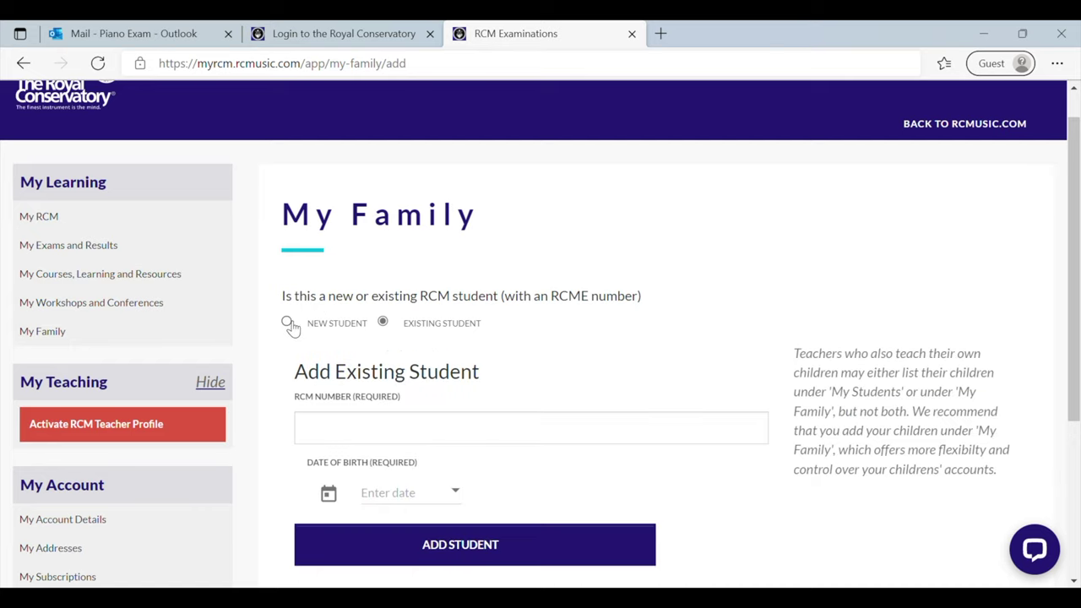
click(287, 322)
scroll(613, 313, down, 1)
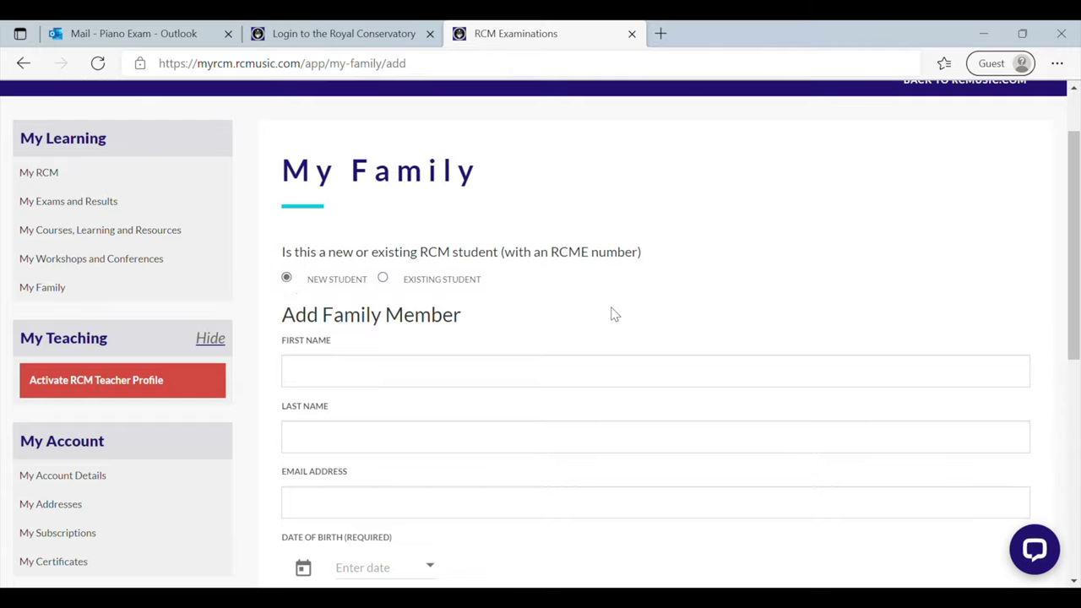
click(335, 380)
text(J)
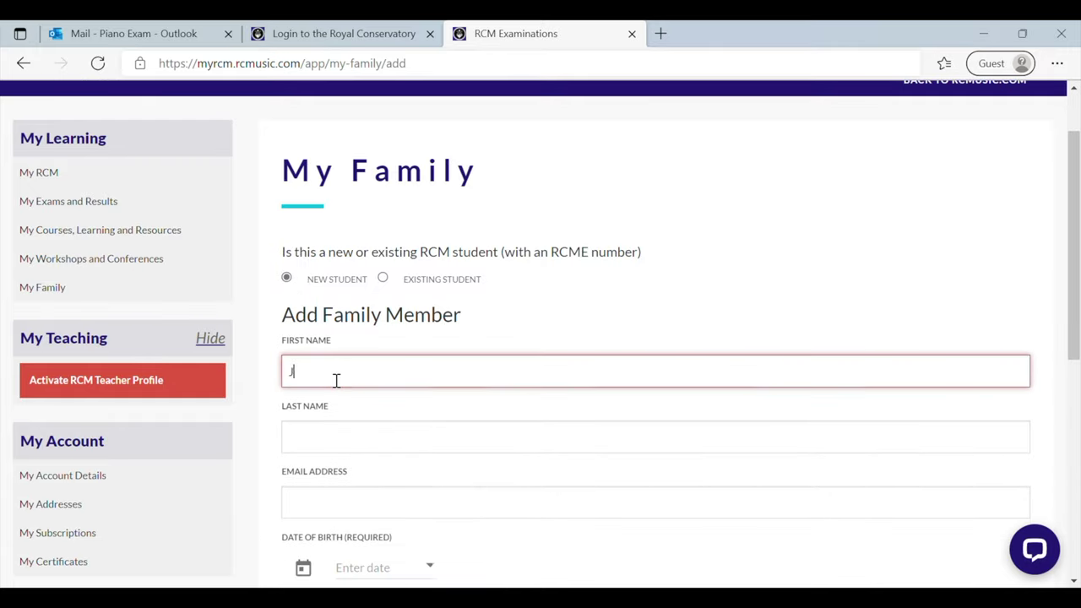
text(ames)
click(334, 444)
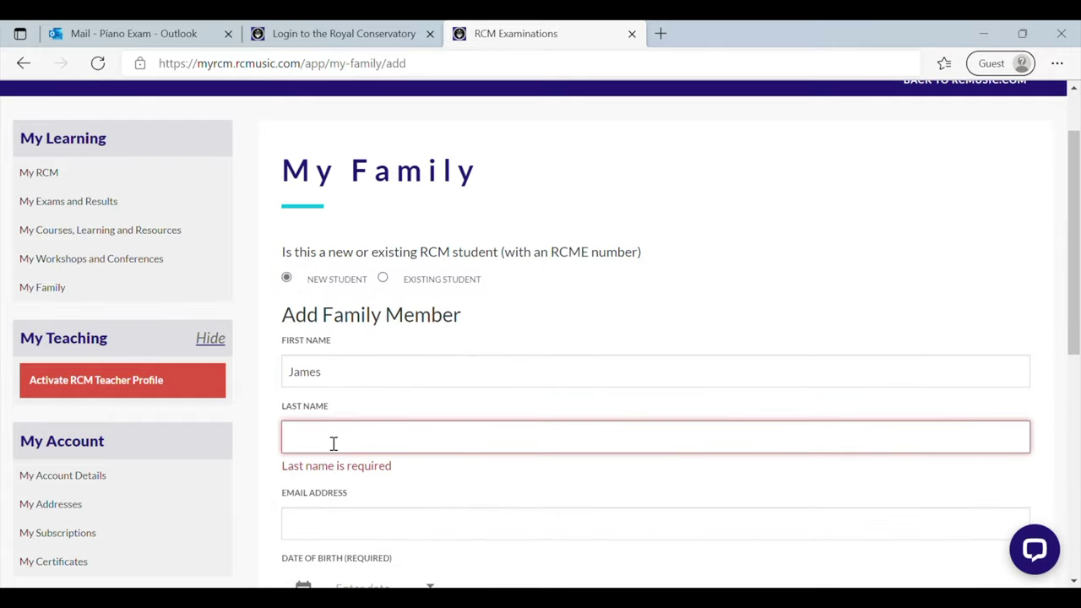
text(Bond)
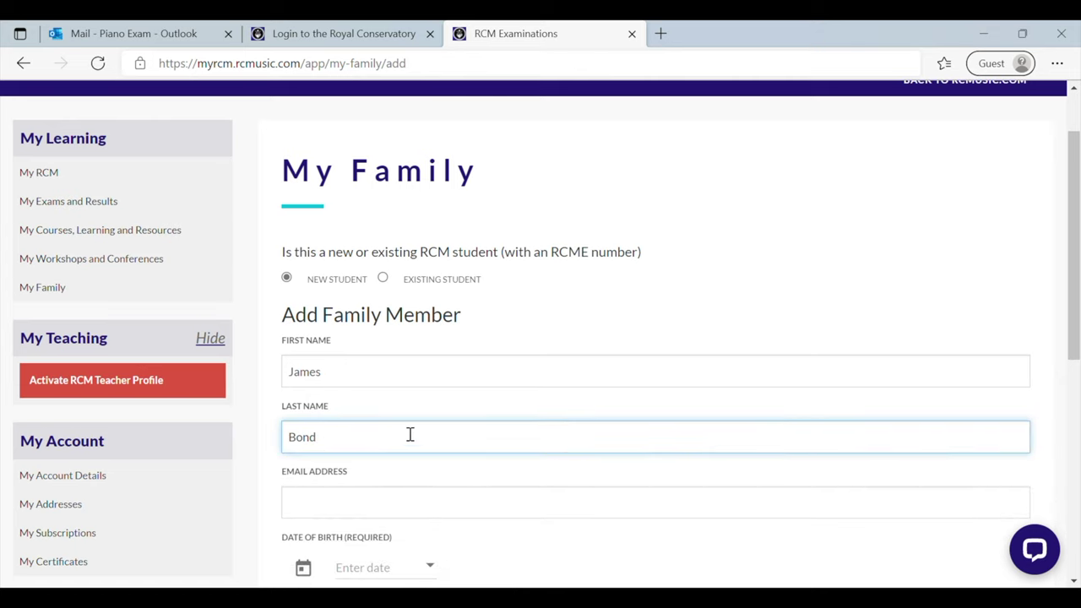
scroll(490, 432, down, 1)
click(356, 453)
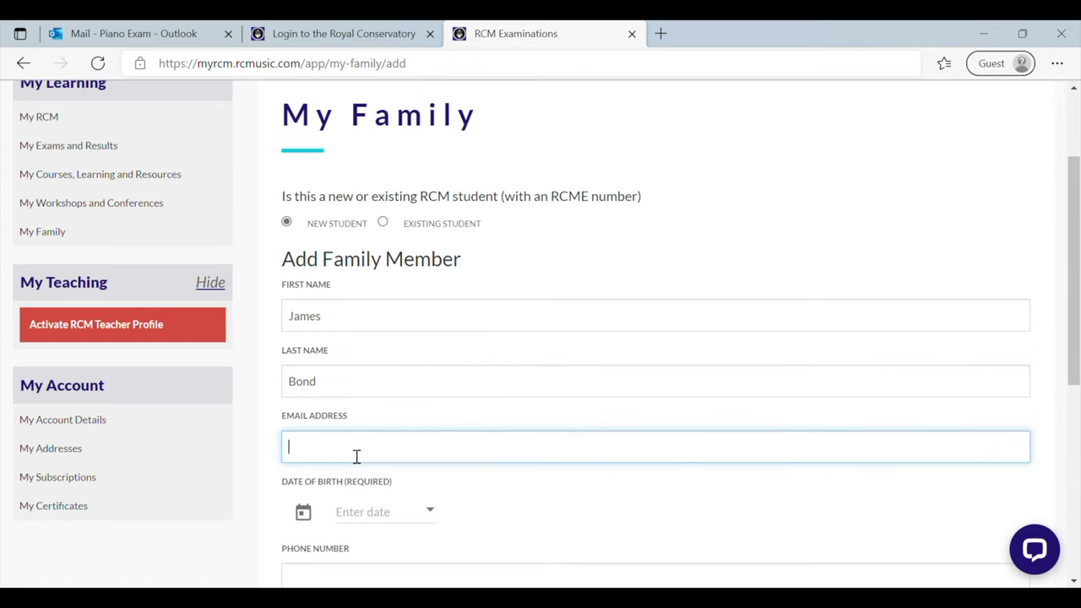
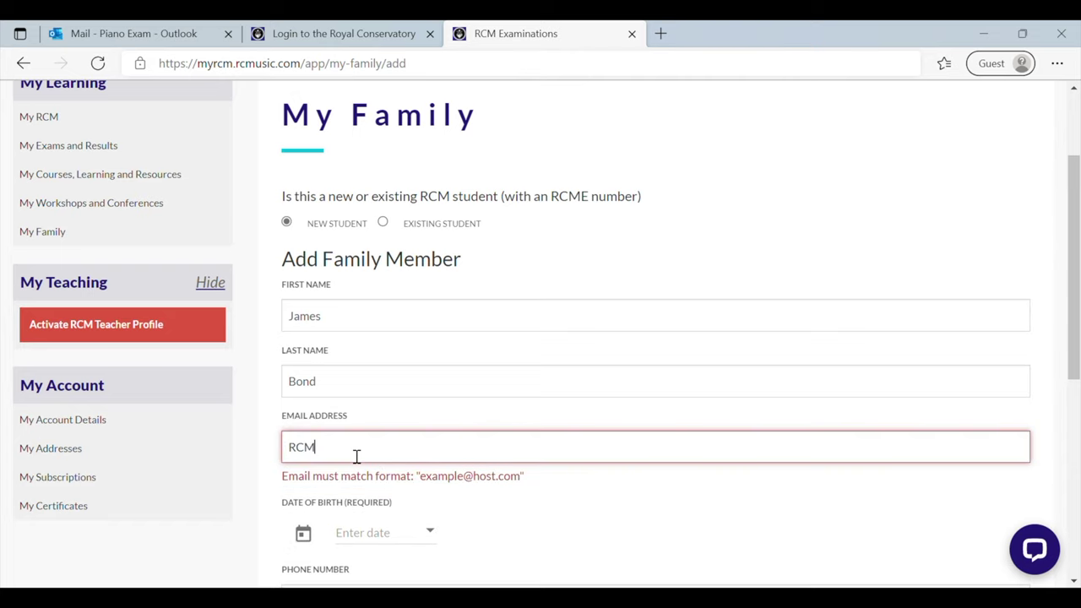
Set the student's date of birth to 2012-01-01
scroll(524, 477, down, 1)
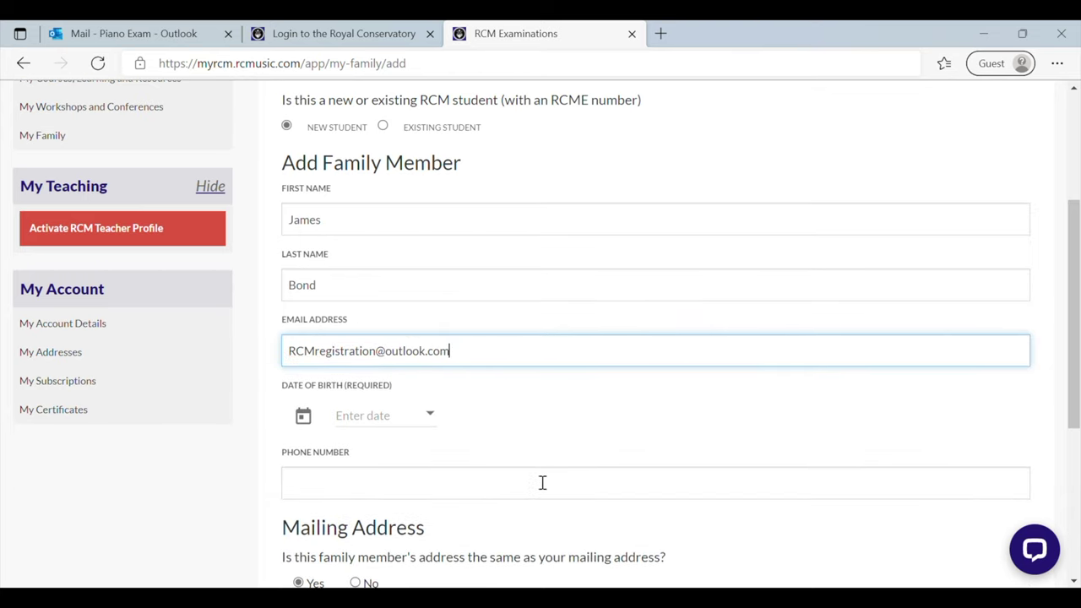
click(433, 420)
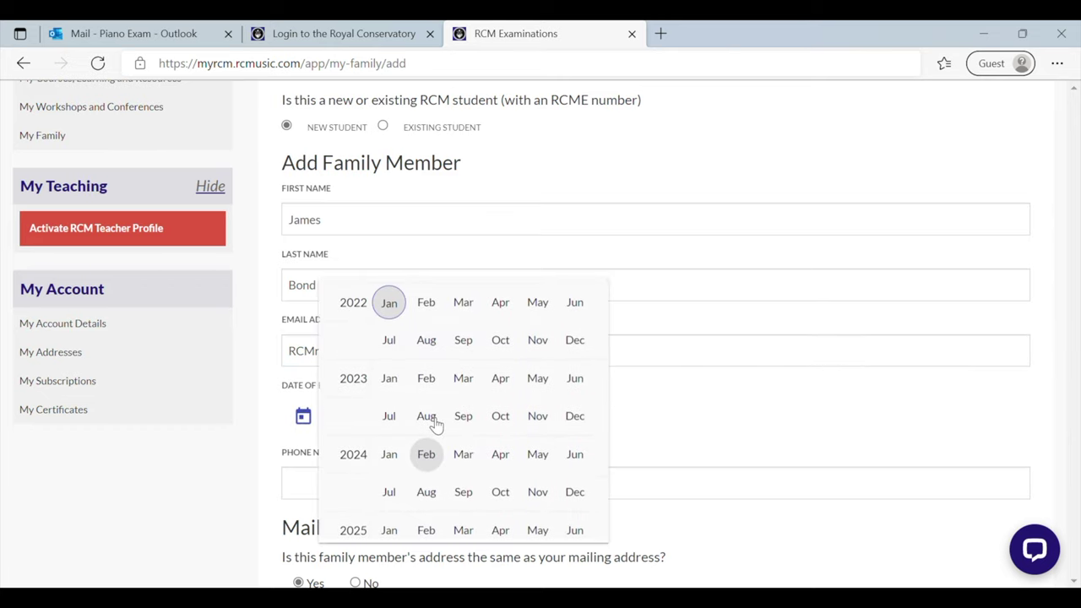
scroll(436, 424, up, 2)
scroll(435, 424, up, 4)
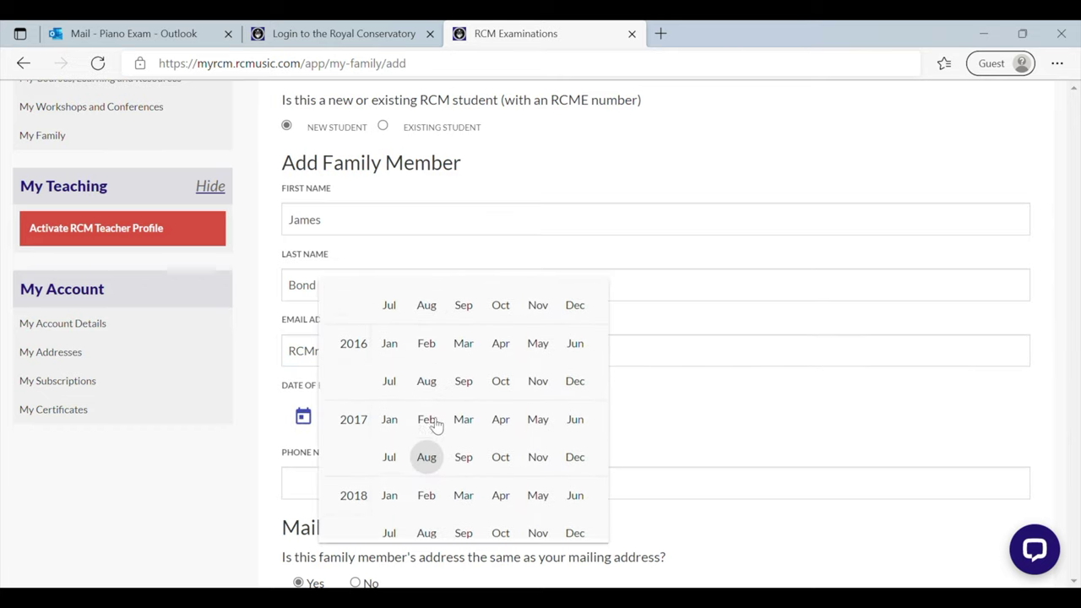
scroll(436, 425, up, 2)
scroll(436, 425, up, 2)
scroll(436, 425, up, 1)
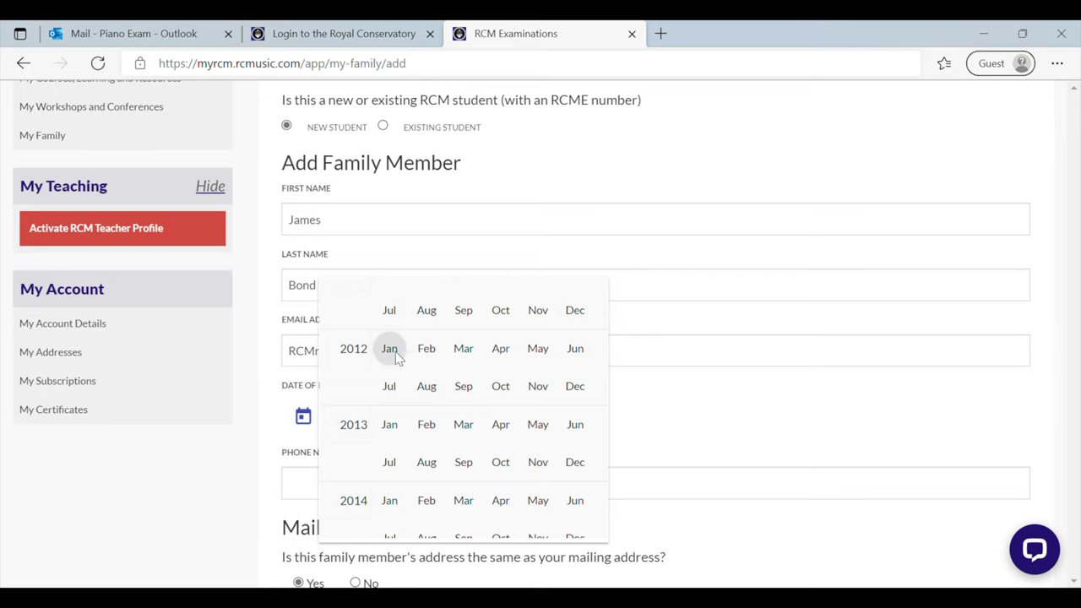
click(389, 349)
click(353, 376)
Enter the student's phone number and add them as a family member
scroll(540, 410, down, 1)
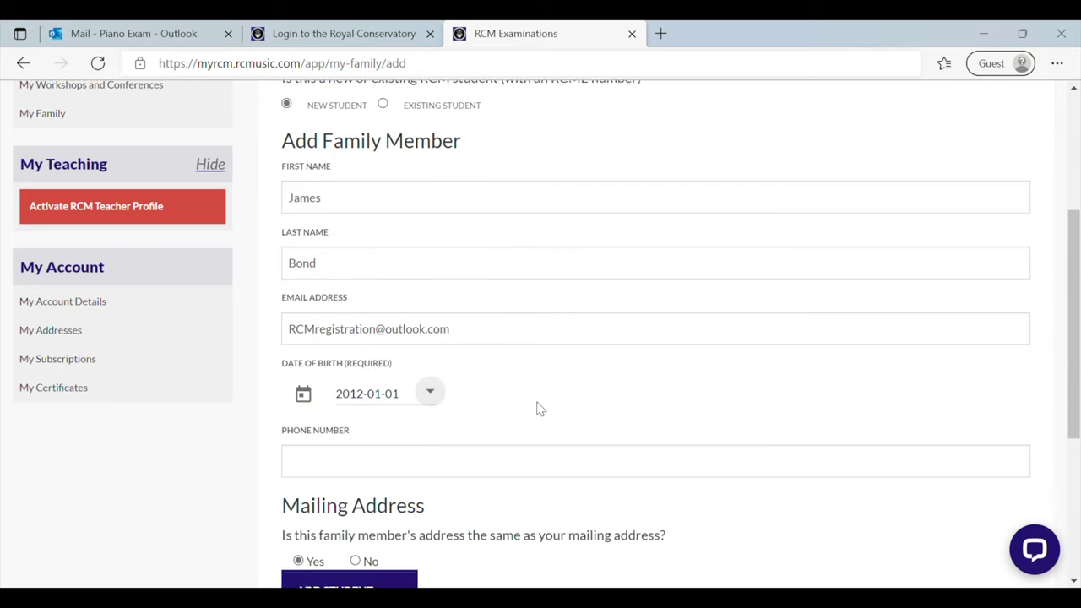
click(400, 464)
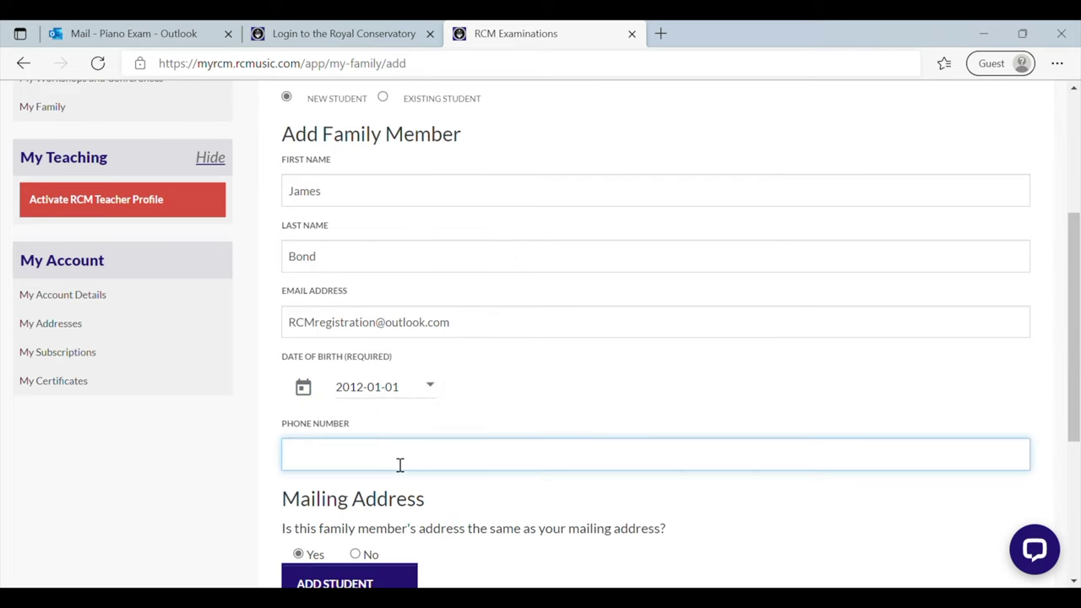
text(1234)
scroll(402, 464, down, 2)
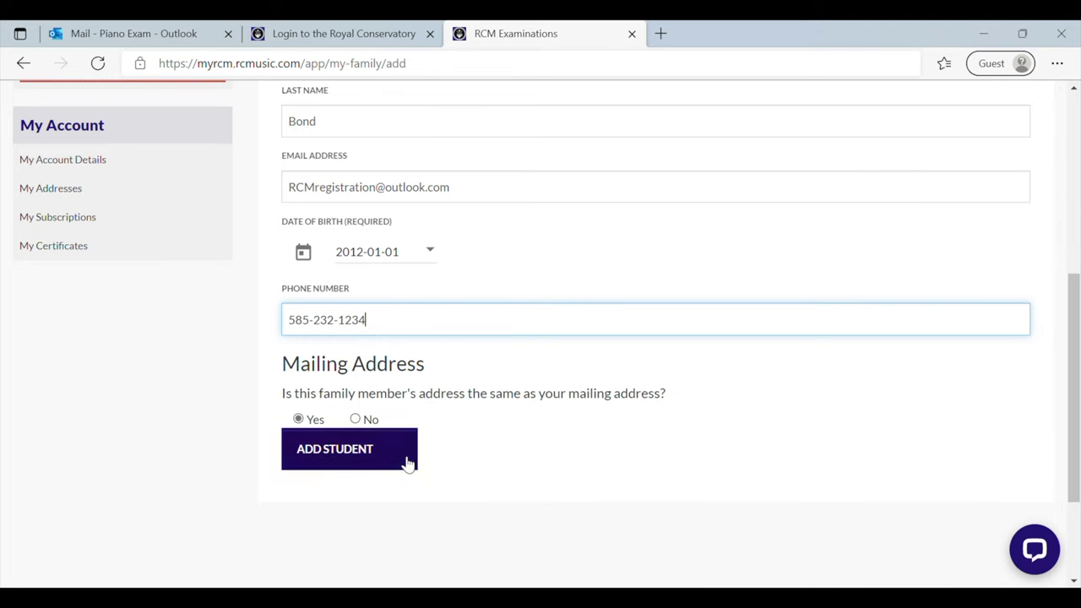
click(341, 452)
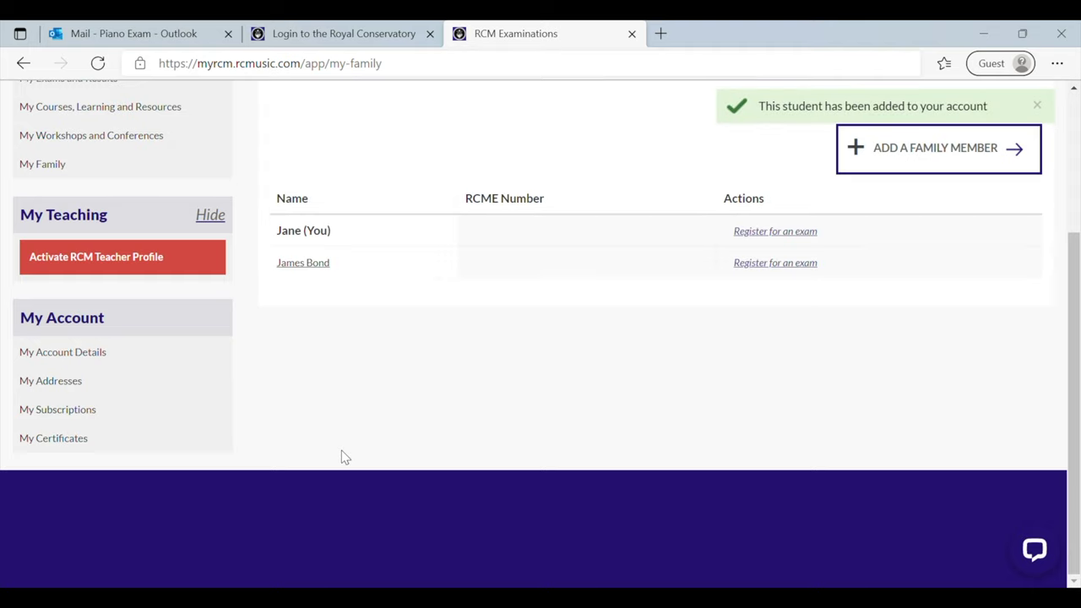
Begin an exam registration from the new student's row, selecting them as the candidate
scroll(768, 361, up, 1)
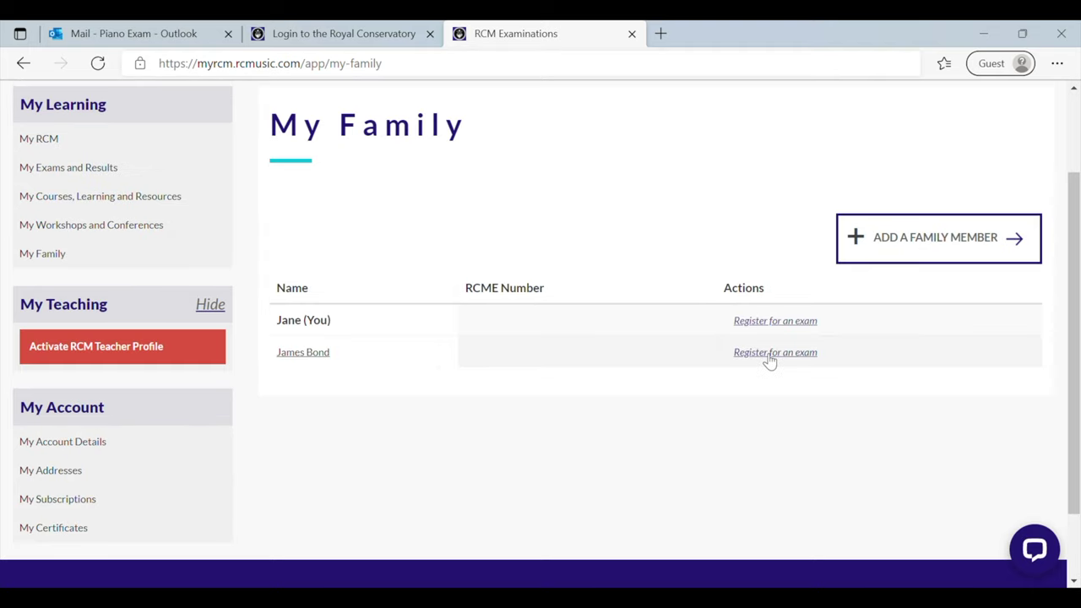
click(769, 355)
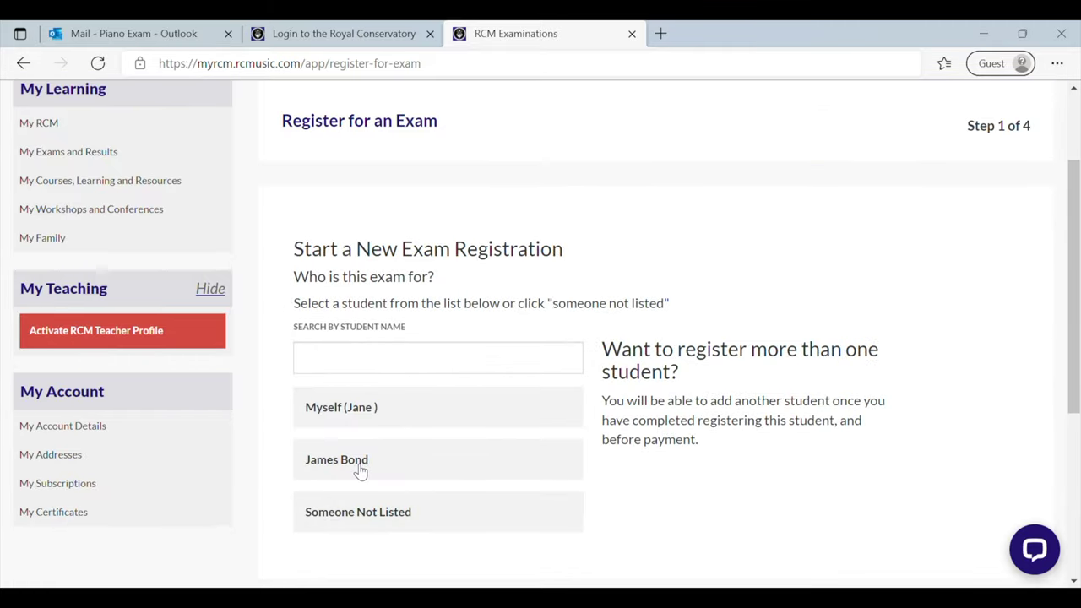
click(360, 472)
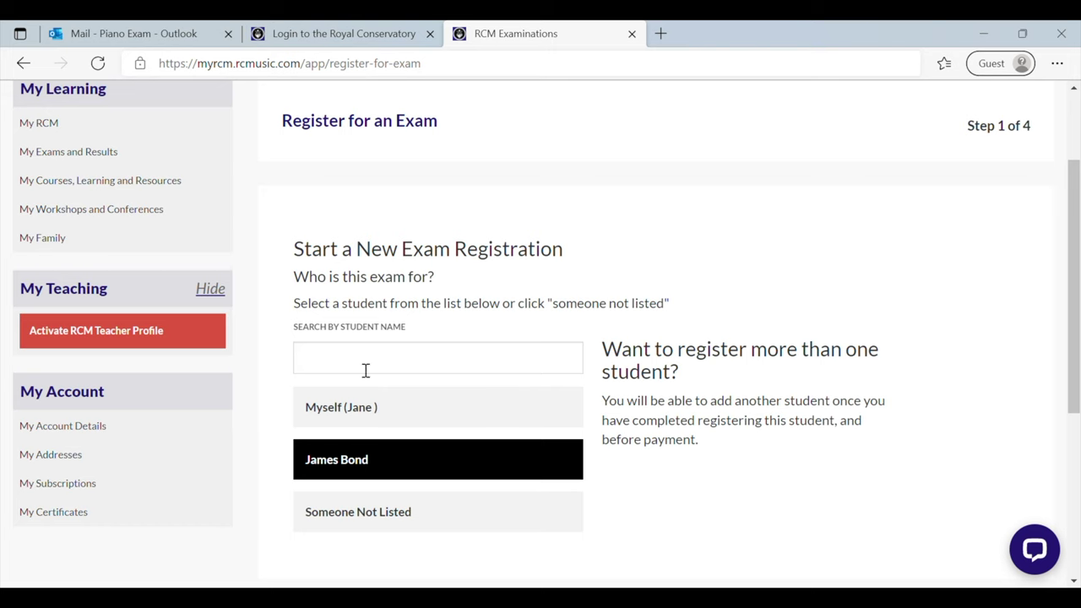
scroll(709, 478, down, 2)
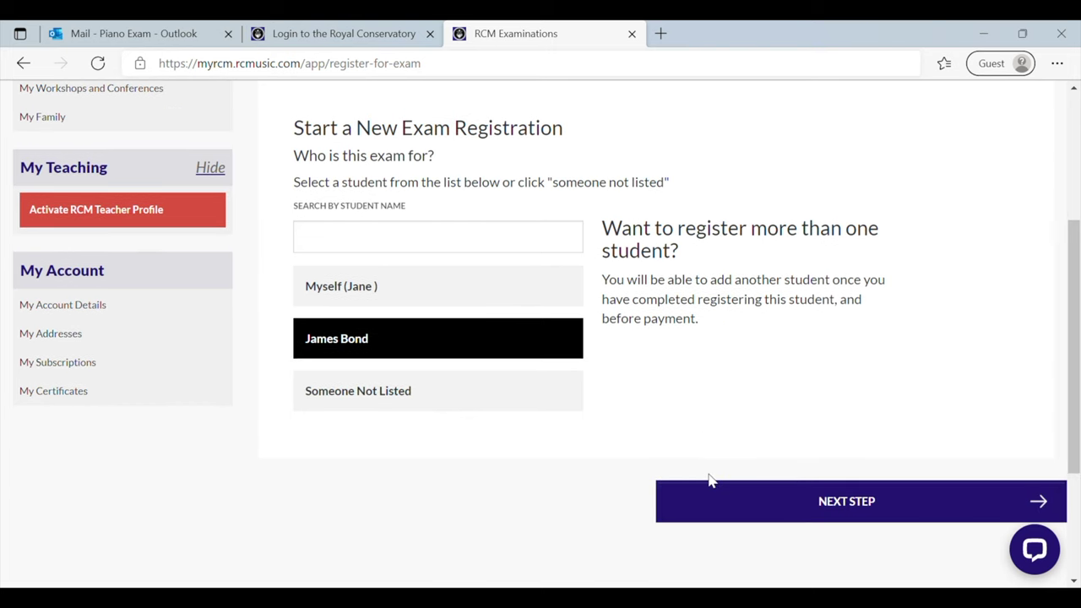
Advance to the Step 2 student details page and review the student's information
click(775, 504)
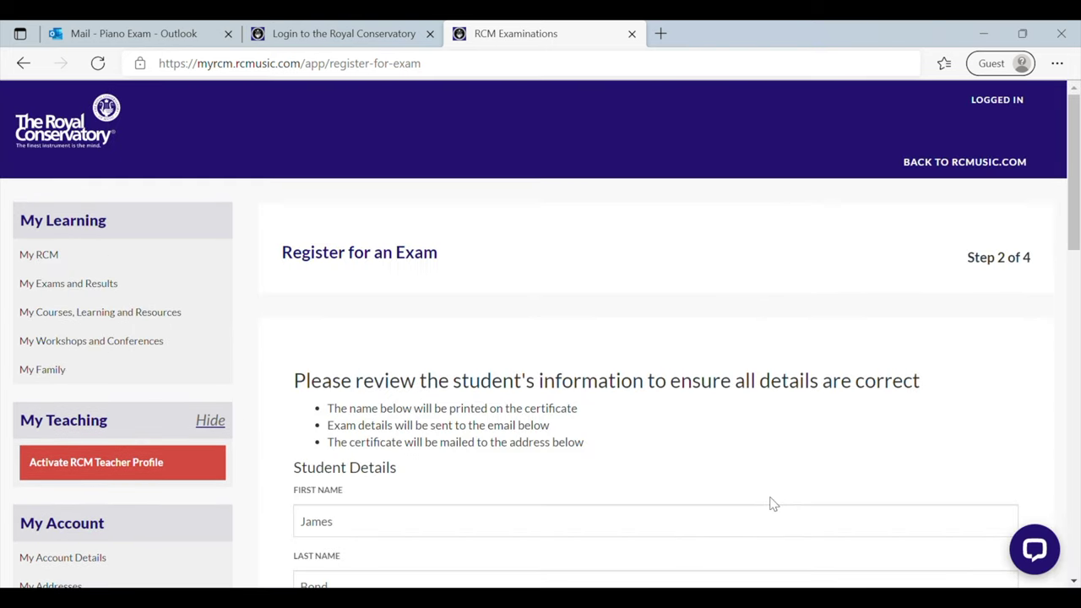
scroll(738, 475, down, 2)
scroll(738, 476, down, 2)
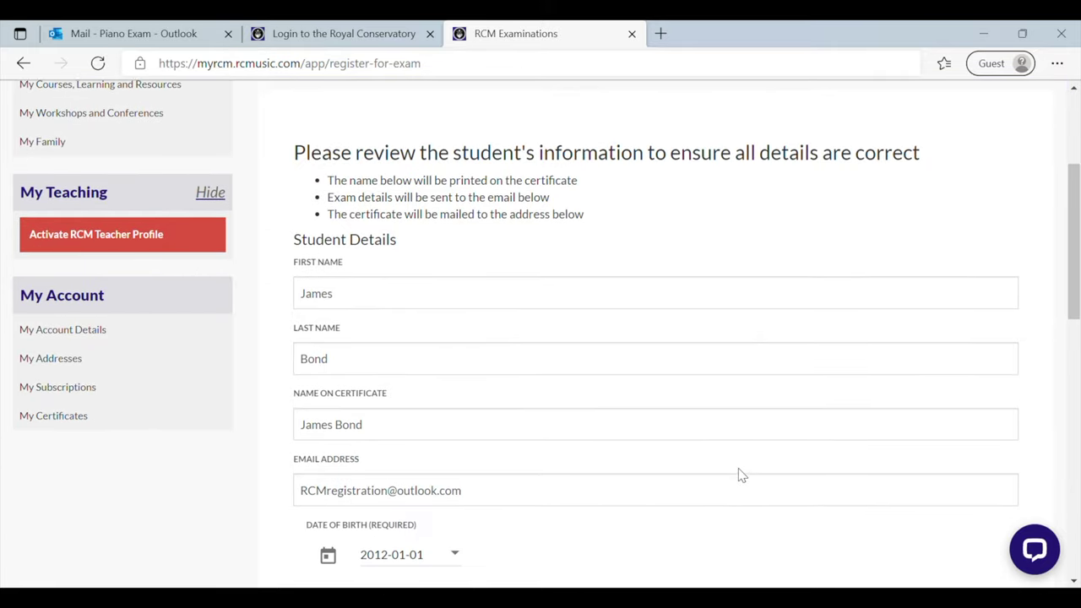
scroll(738, 475, up, 1)
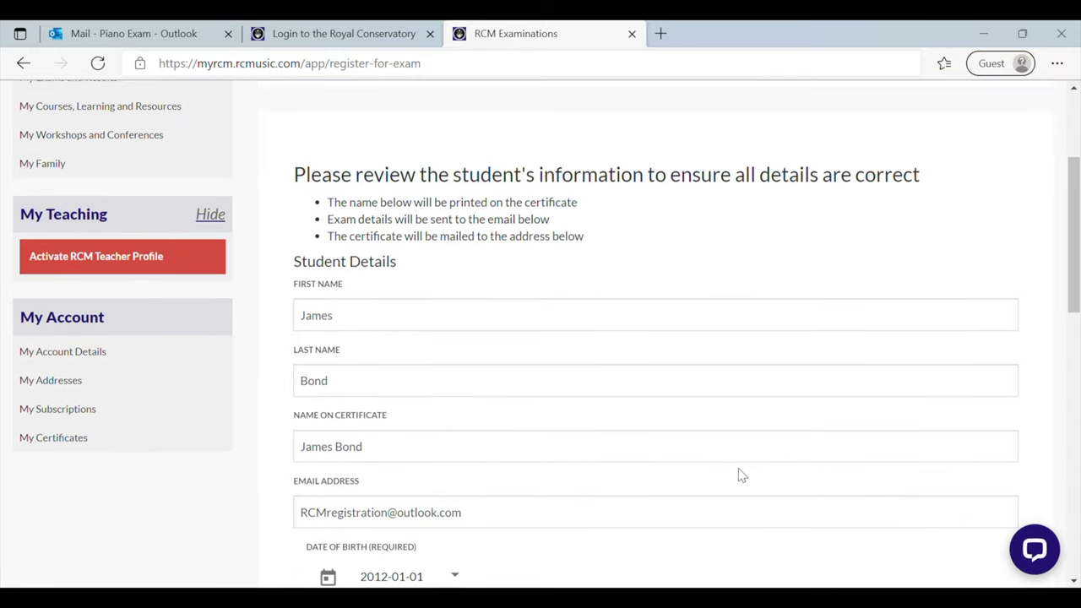
scroll(738, 474, down, 1)
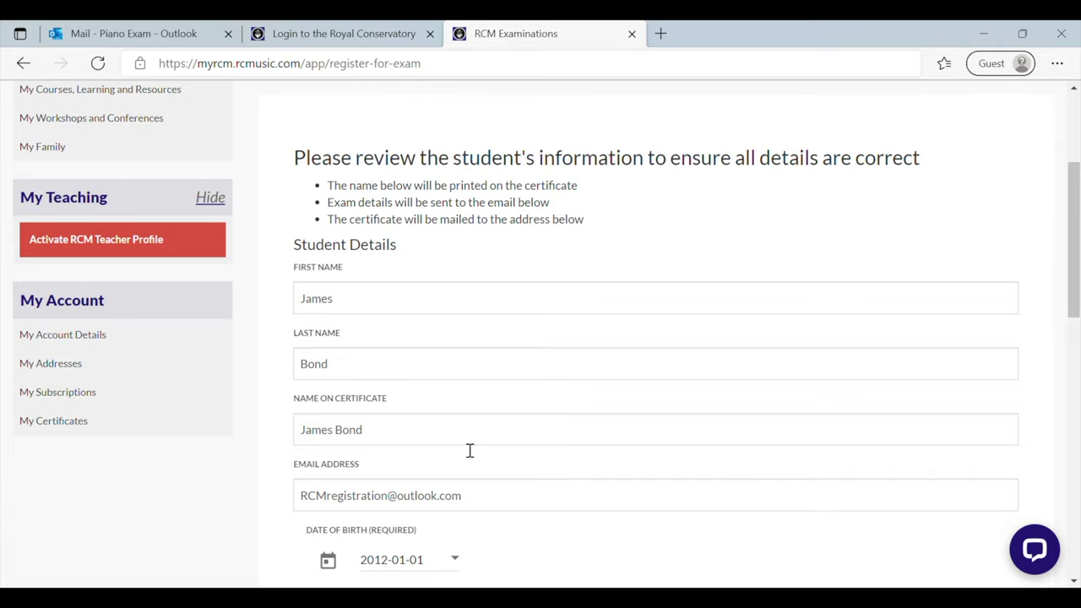
scroll(468, 448, down, 3)
scroll(463, 445, down, 3)
scroll(469, 450, down, 3)
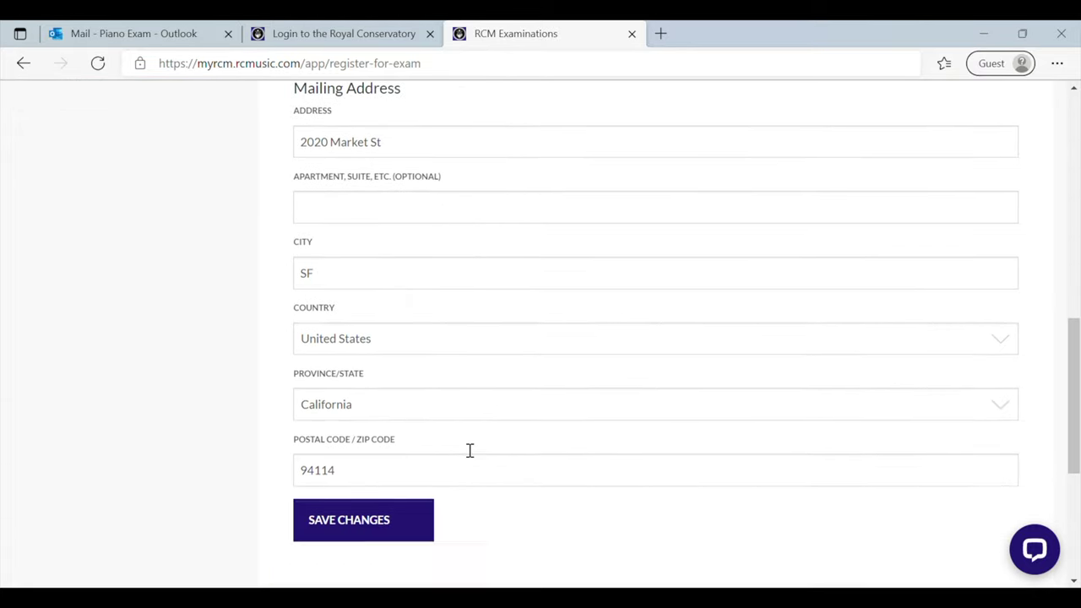
Save the reviewed student details and continue to the examination details step
click(407, 525)
scroll(407, 525, down, 3)
click(930, 358)
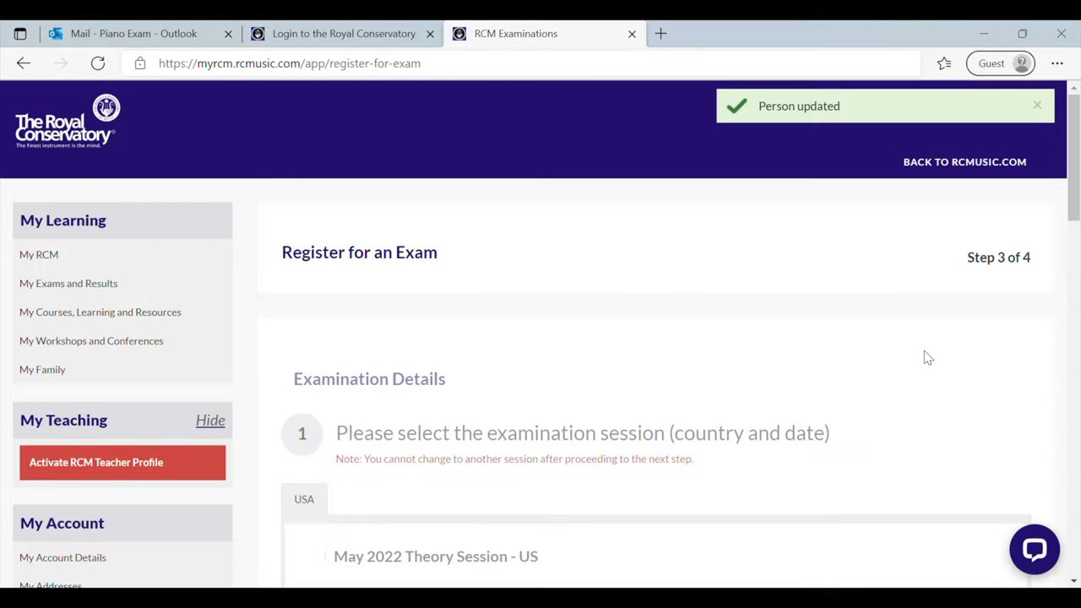
Browse the examination session list to locate the Remote Exams - USA session
scroll(849, 404, down, 1)
scroll(850, 406, down, 2)
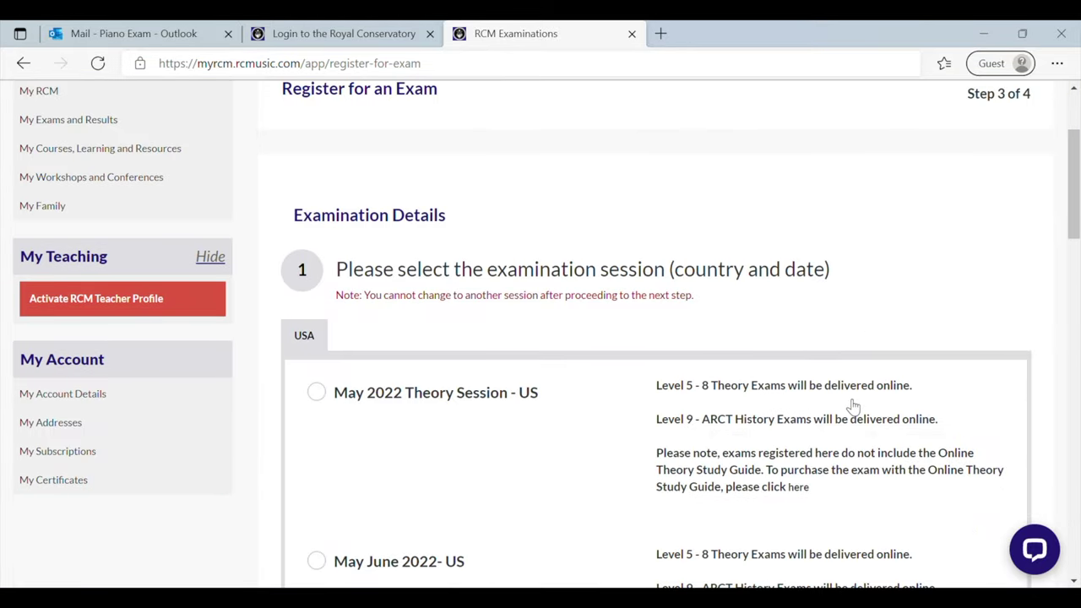
scroll(849, 409, down, 1)
scroll(852, 409, down, 5)
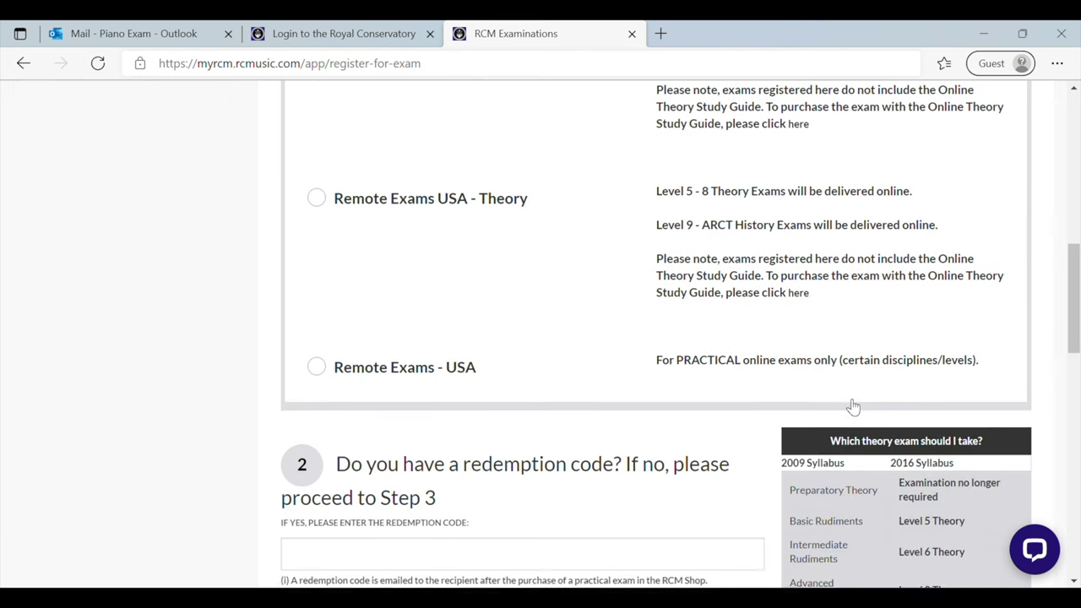
scroll(853, 407, up, 3)
scroll(853, 407, up, 2)
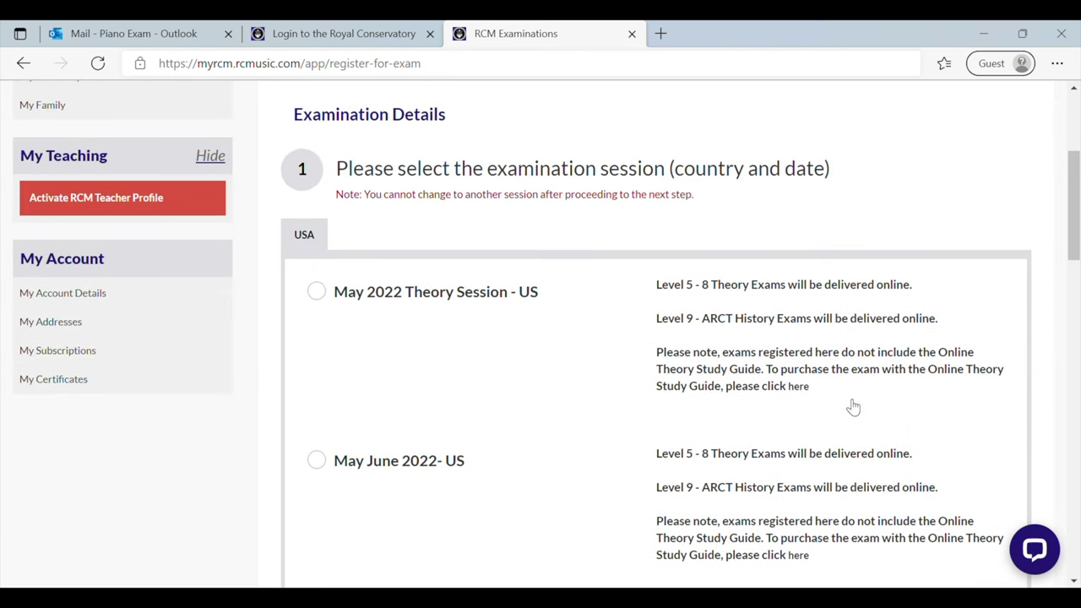
scroll(853, 407, down, 5)
scroll(746, 355, up, 1)
scroll(744, 345, up, 1)
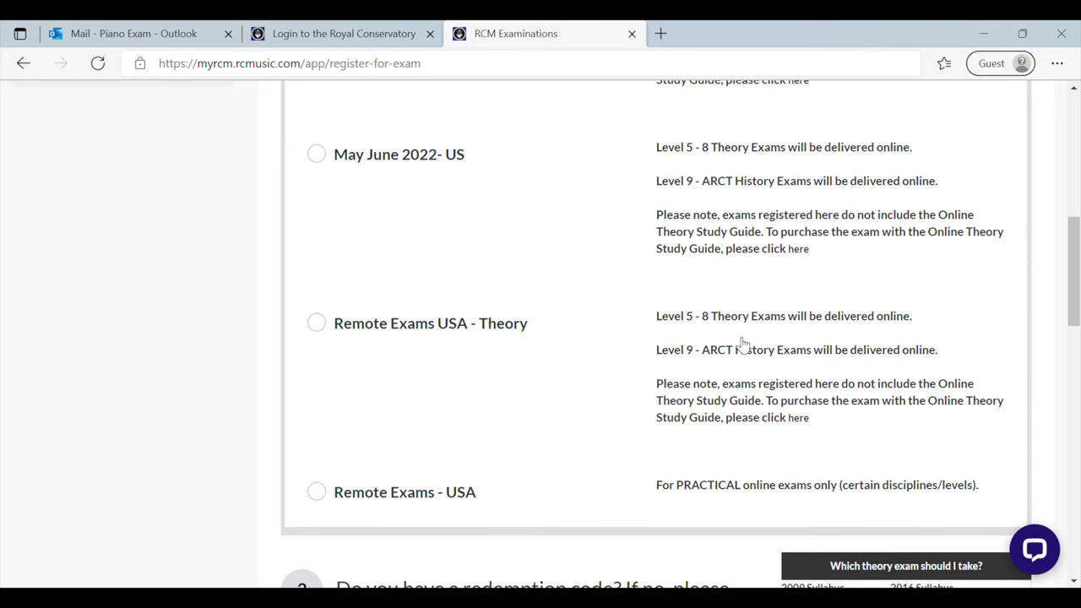
scroll(742, 343, up, 1)
scroll(742, 343, up, 1)
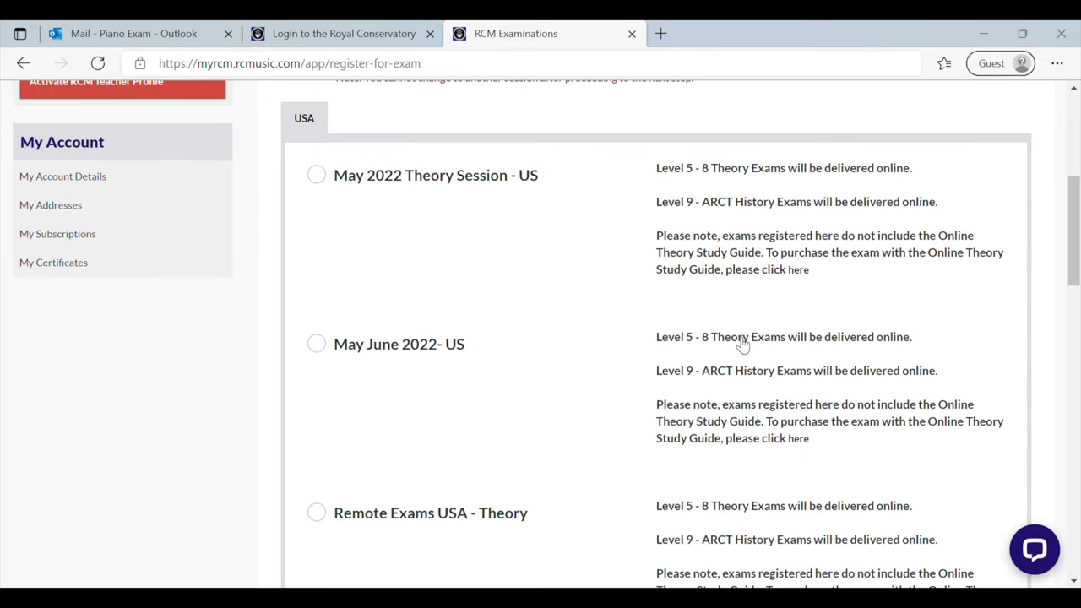
scroll(741, 342, down, 2)
scroll(742, 343, down, 2)
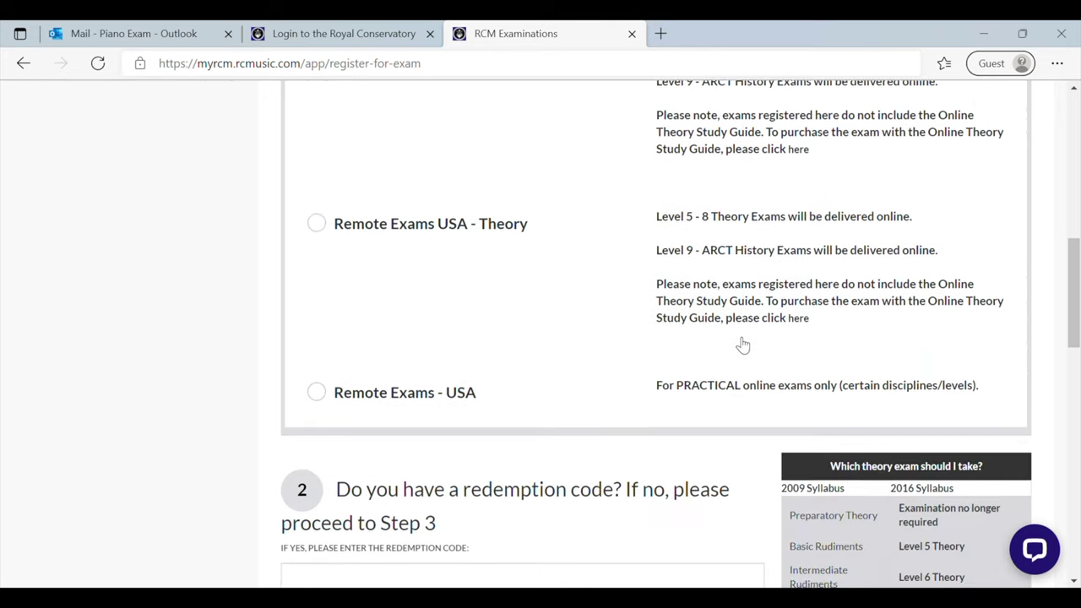
scroll(744, 345, down, 1)
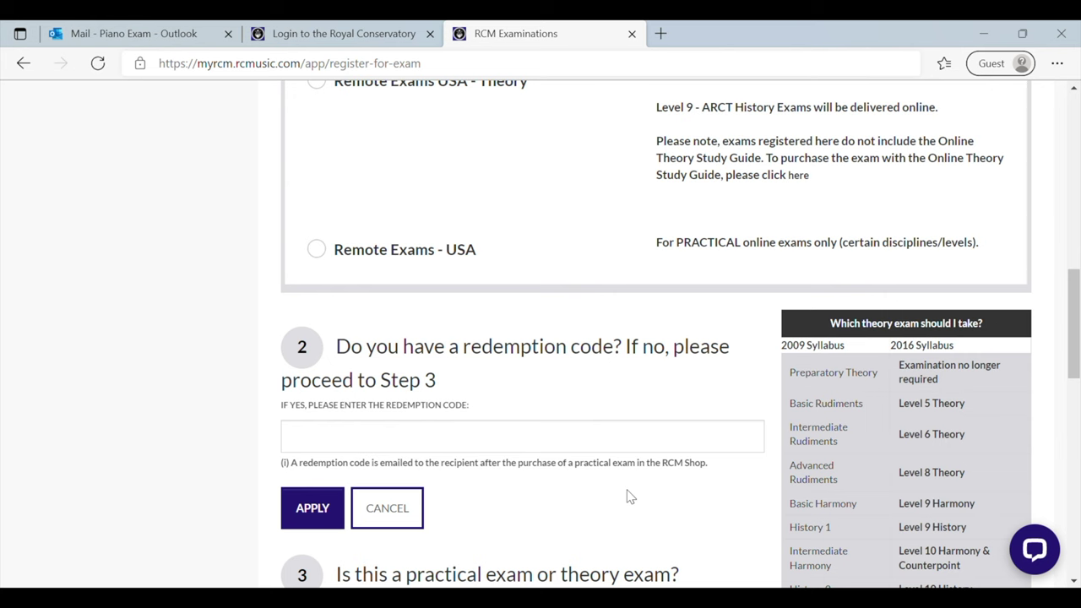
scroll(629, 494, up, 2)
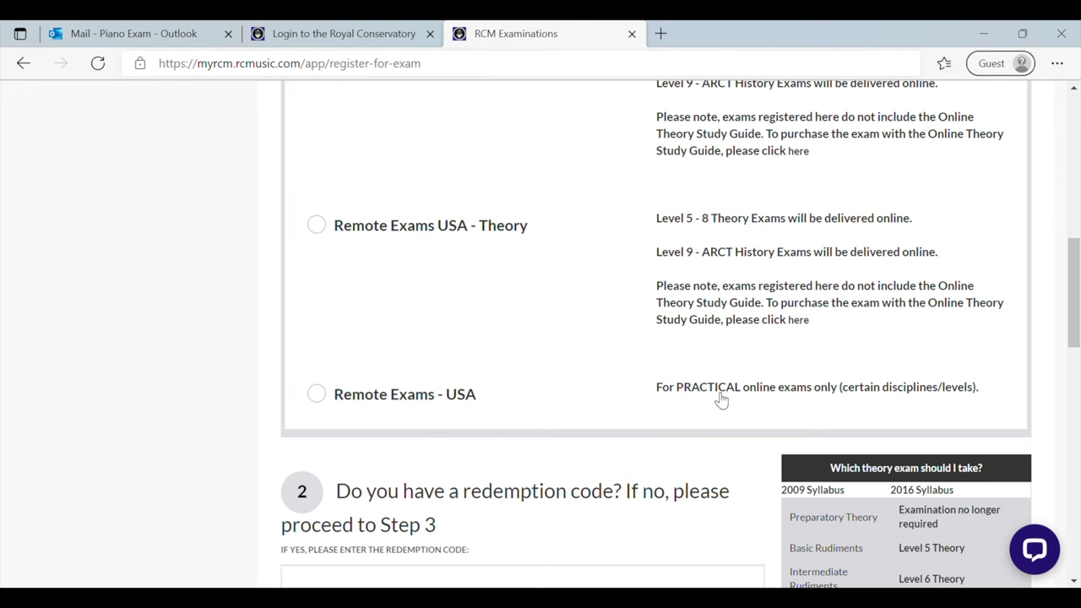
Select the Remote Exams - USA examination session
click(317, 395)
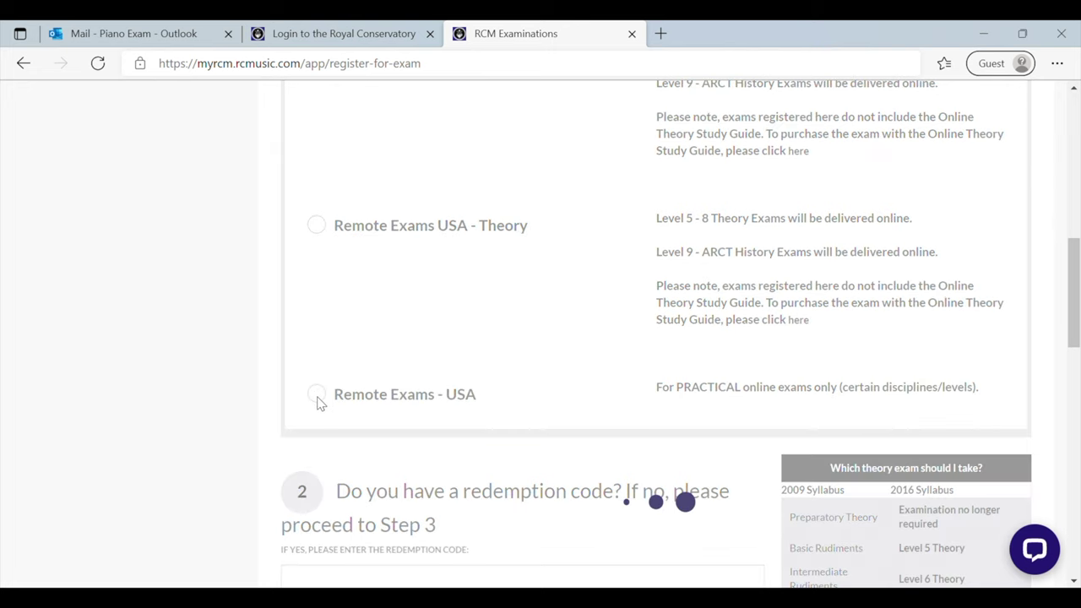
scroll(579, 415, down, 2)
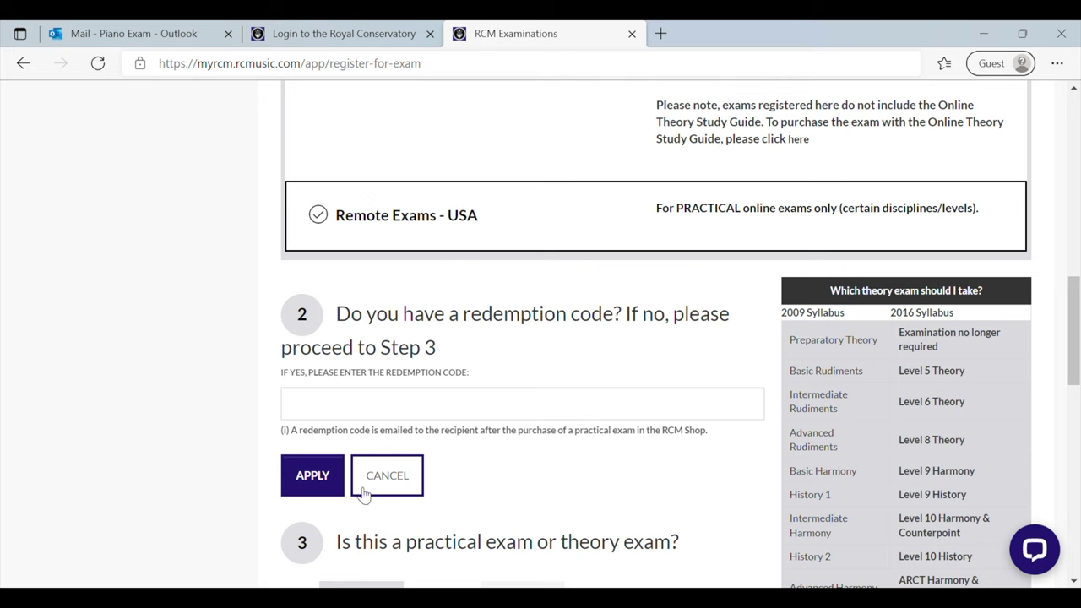
scroll(621, 470, down, 2)
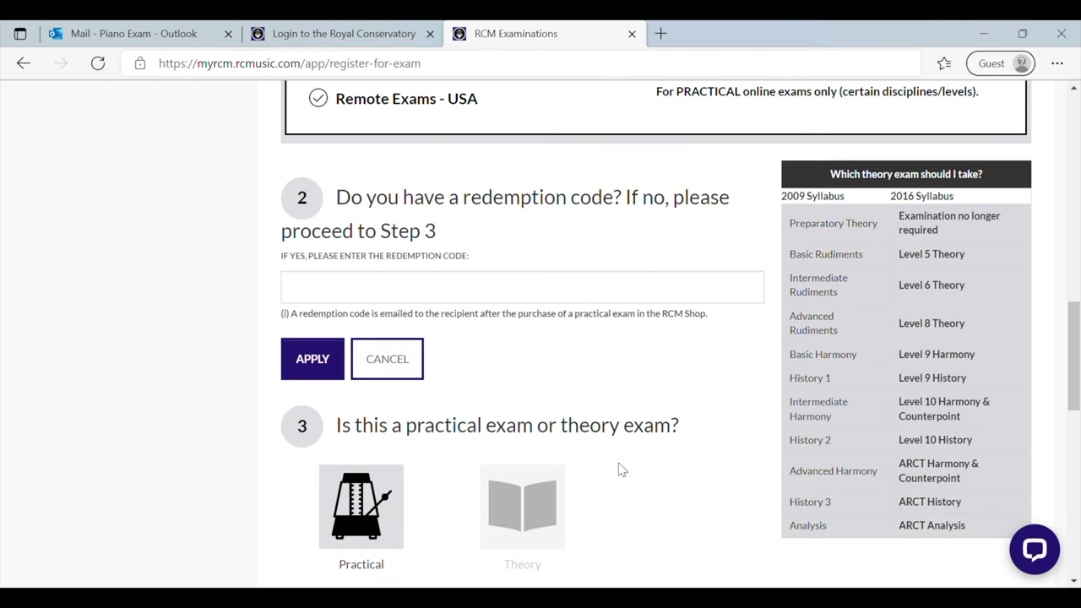
scroll(621, 470, down, 2)
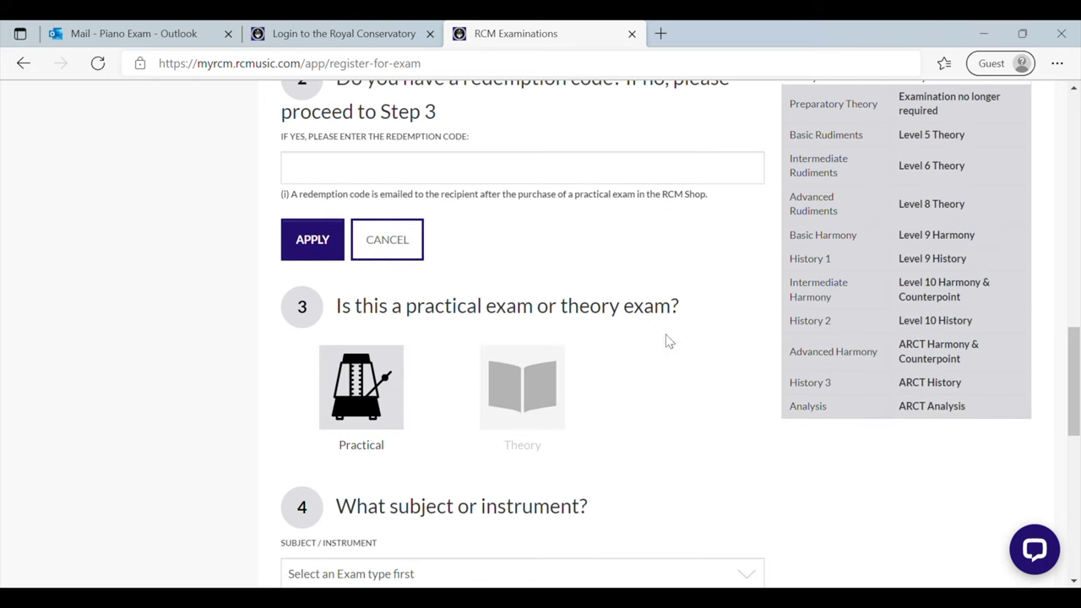
scroll(376, 410, down, 3)
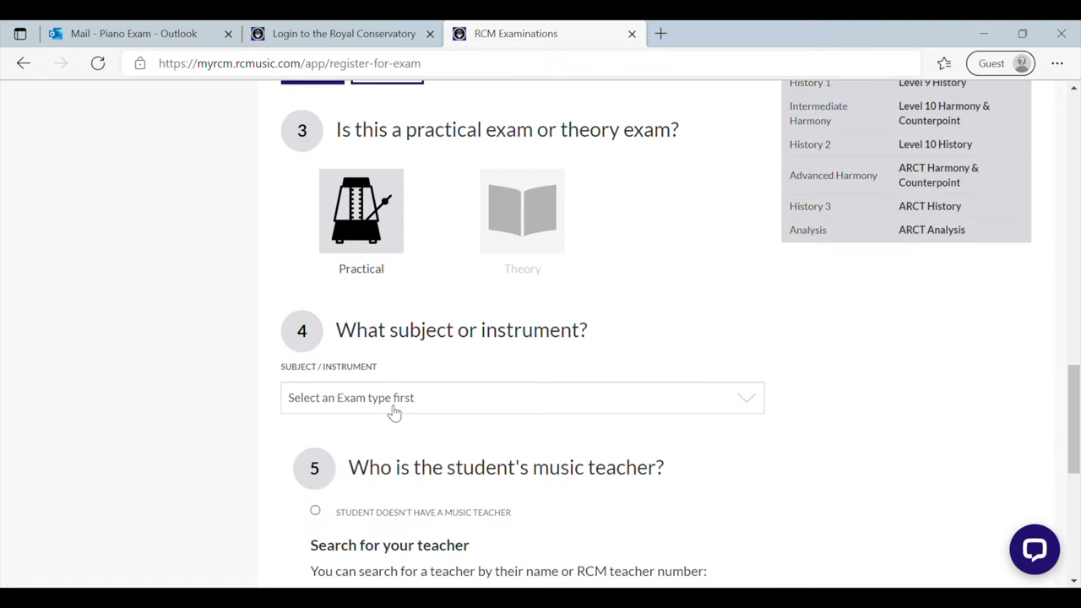
Make it a practical exam with subject Piano at Level 7
click(743, 400)
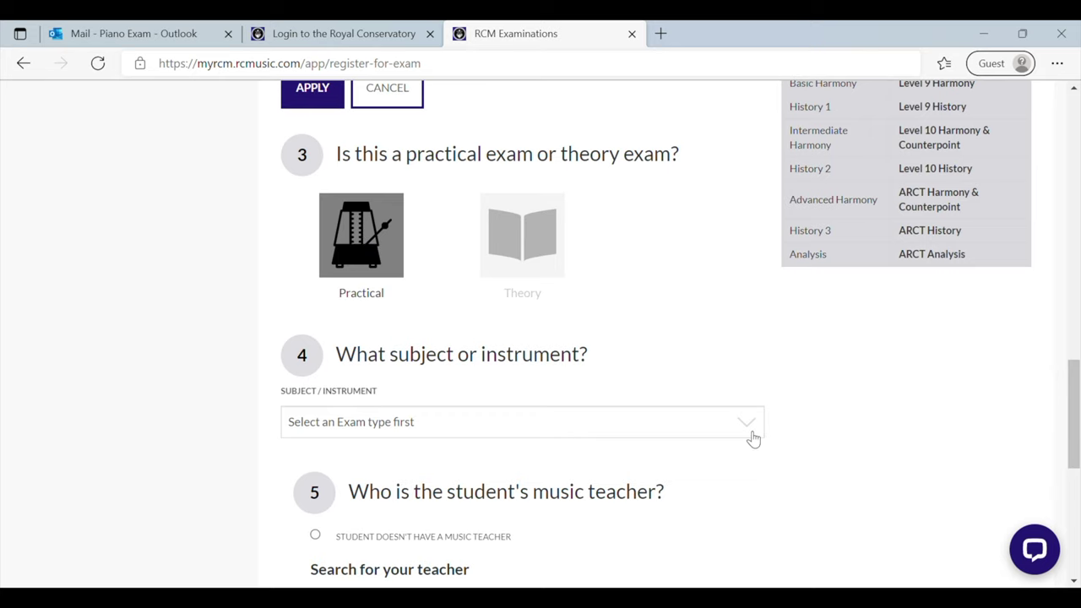
click(748, 432)
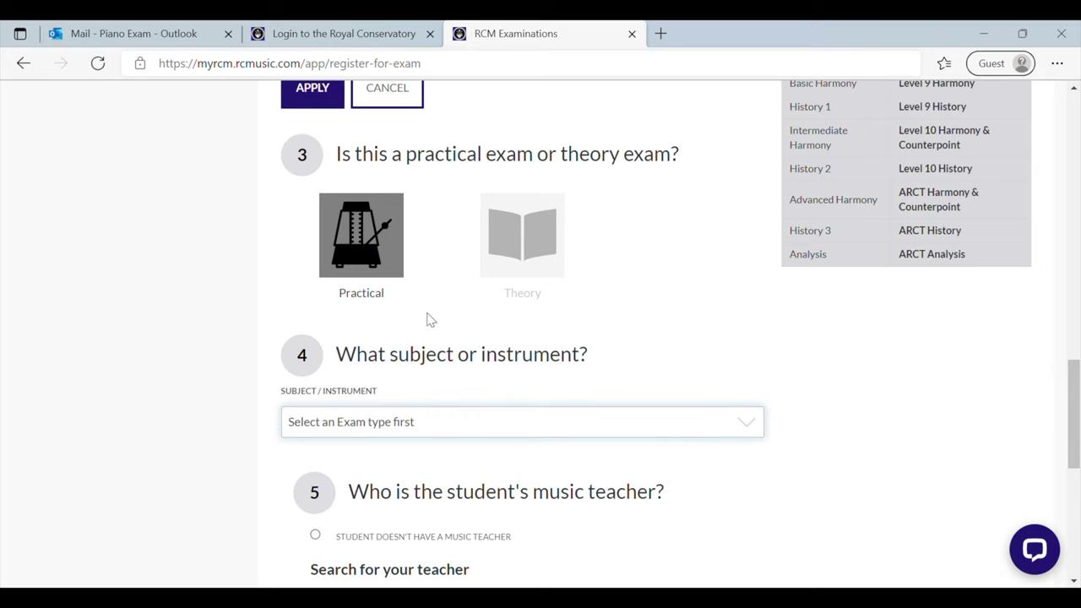
scroll(969, 394, down, 2)
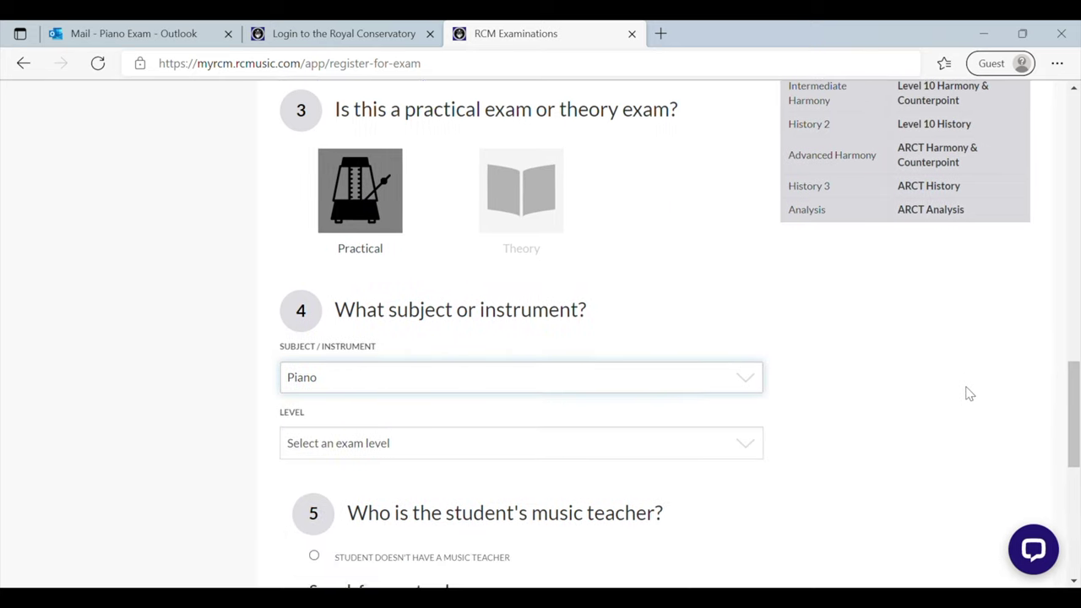
click(753, 344)
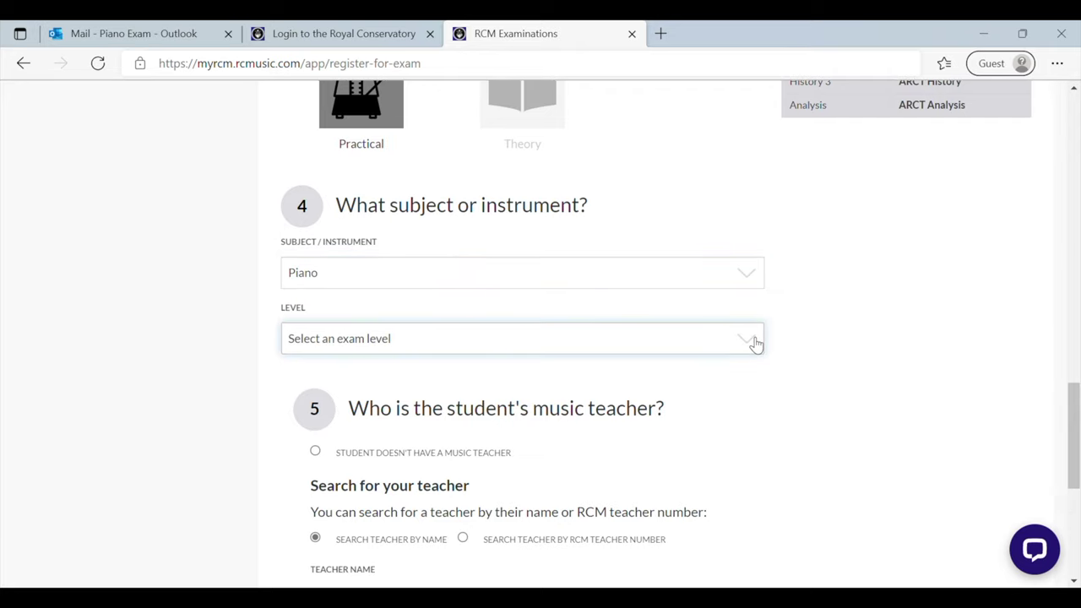
click(418, 165)
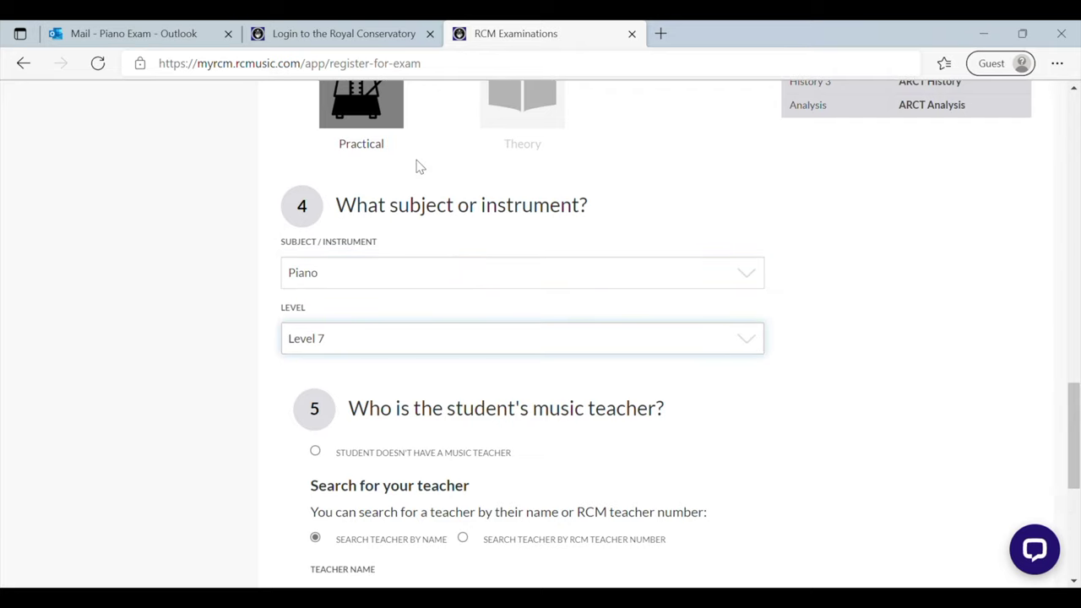
Choose 'Student doesn't have a music teacher' and continue to the remote exam dates
scroll(731, 340, down, 1)
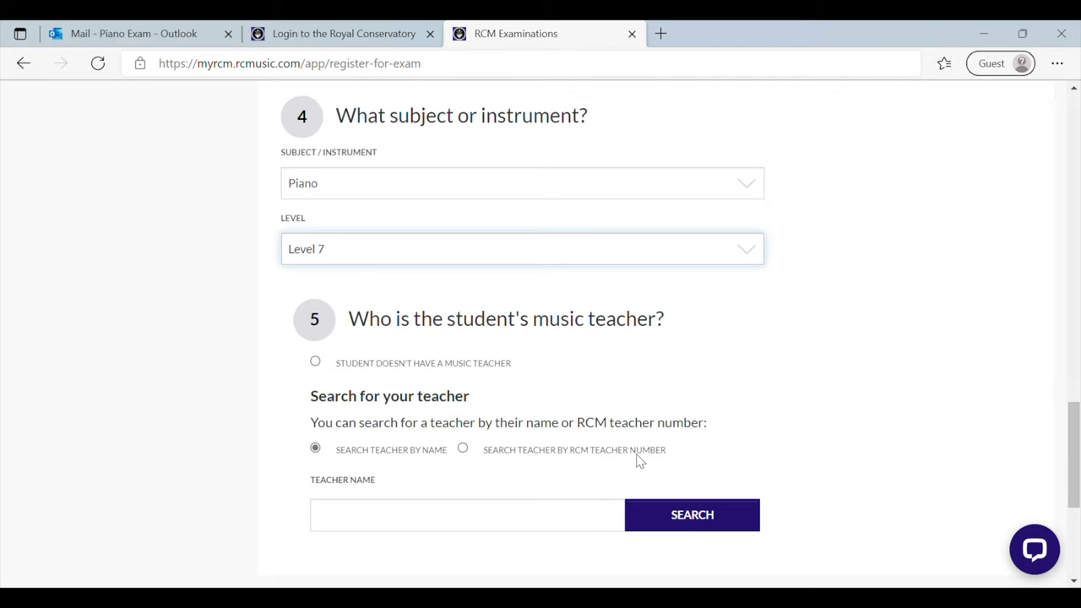
click(315, 363)
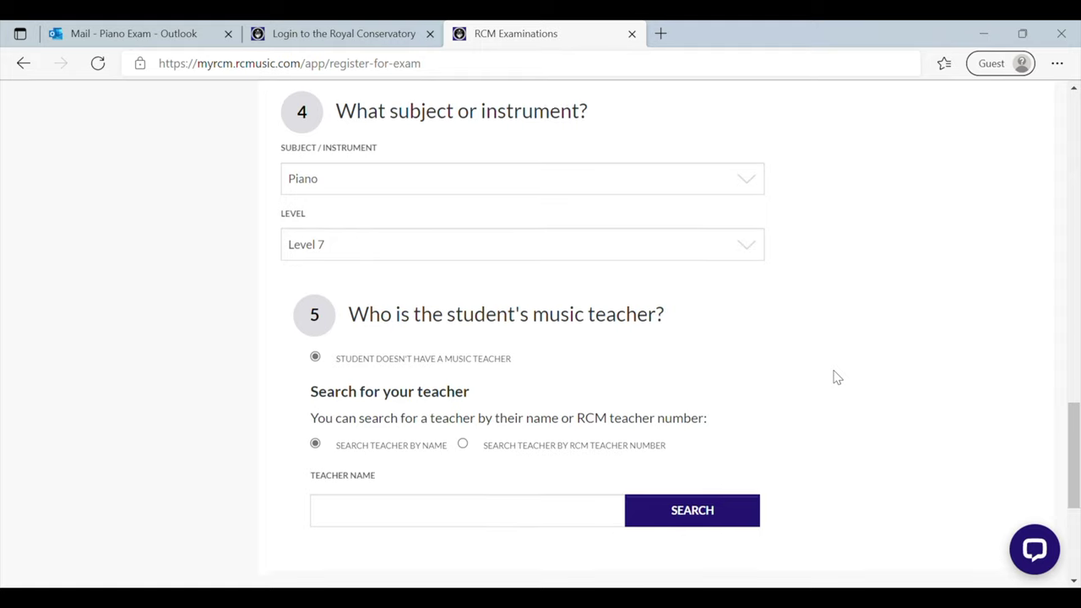
scroll(836, 377, down, 2)
click(850, 412)
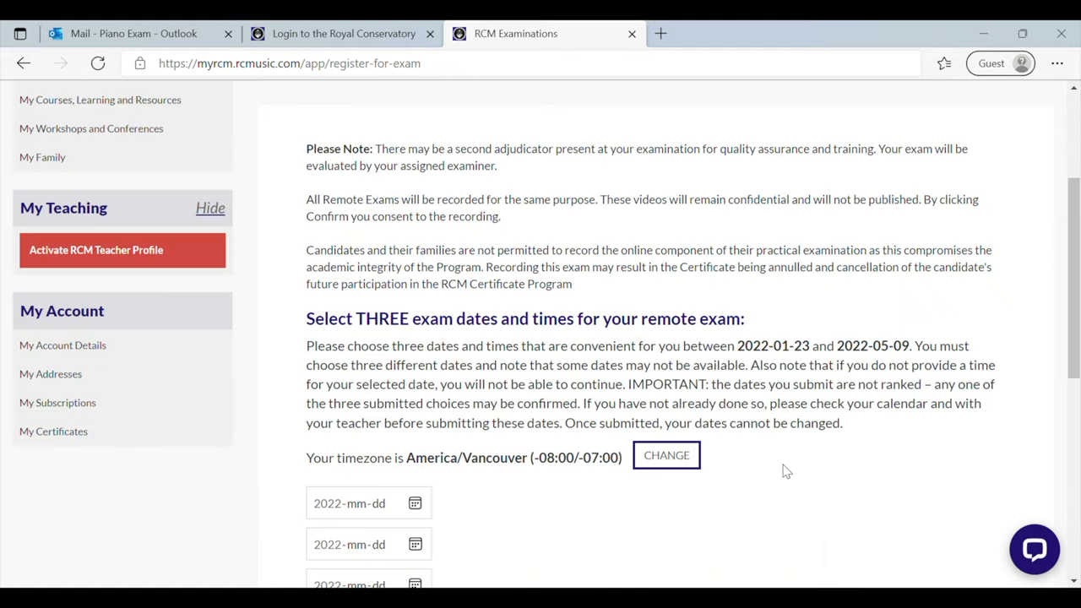
Set 4:30pm for the 2022-04-13 slot and 3:30pm for 2022-01-27
scroll(782, 470, down, 2)
scroll(783, 471, down, 1)
text(2022-04-13)
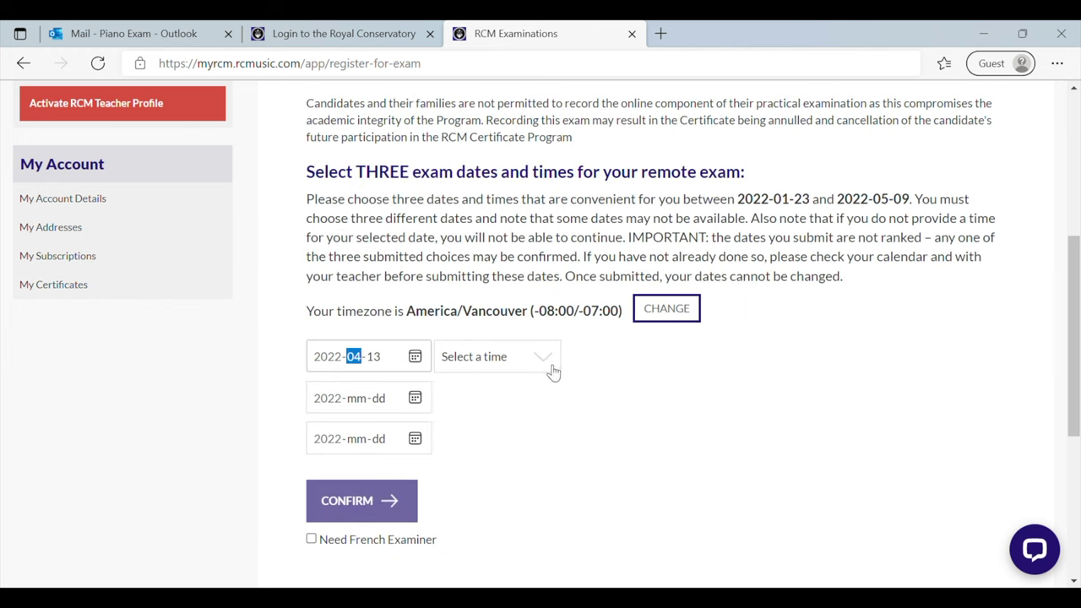
click(550, 361)
click(483, 275)
click(420, 404)
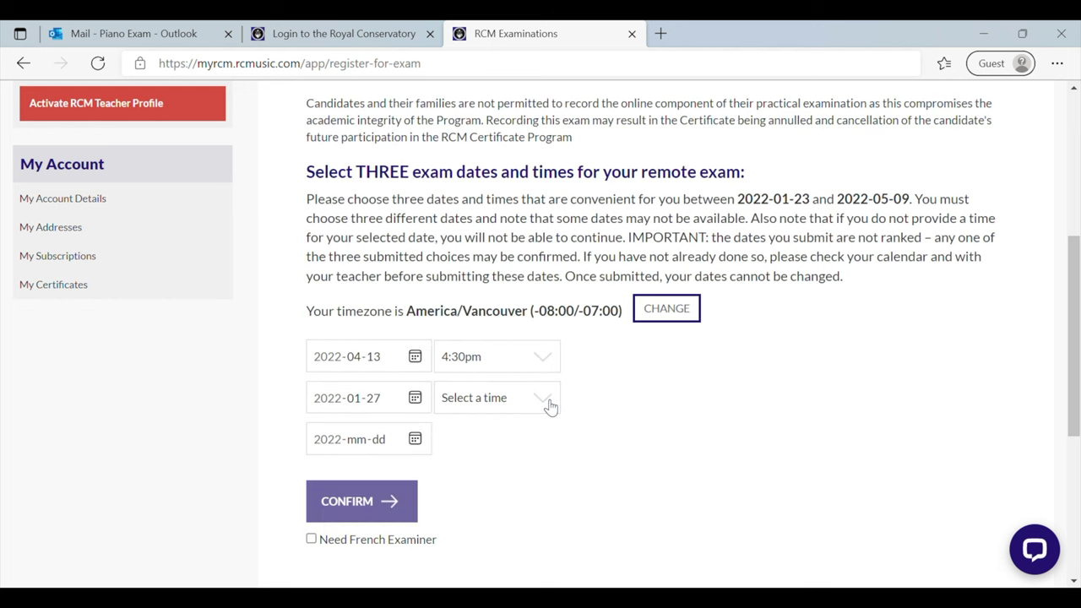
click(401, 439)
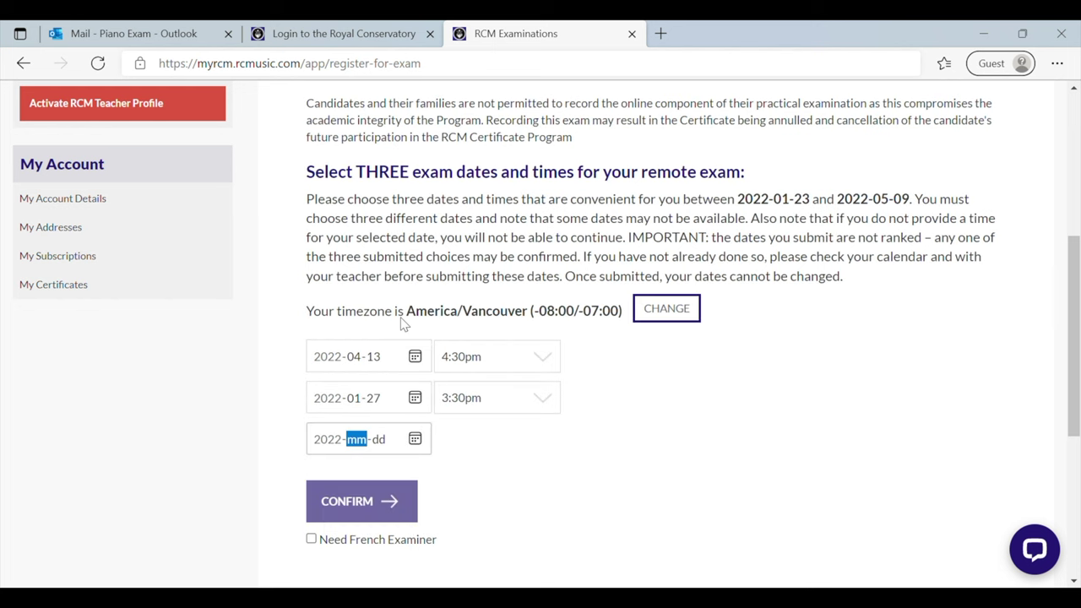
Enter the 2022-04-21 date and give it a 5:00pm time
text(0423)
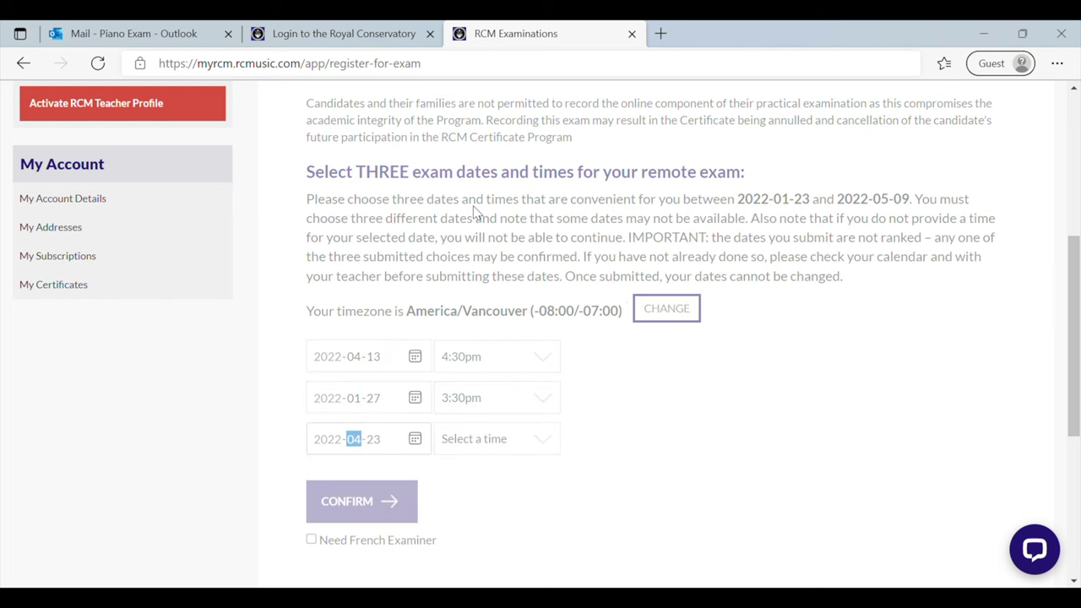
text(0418)
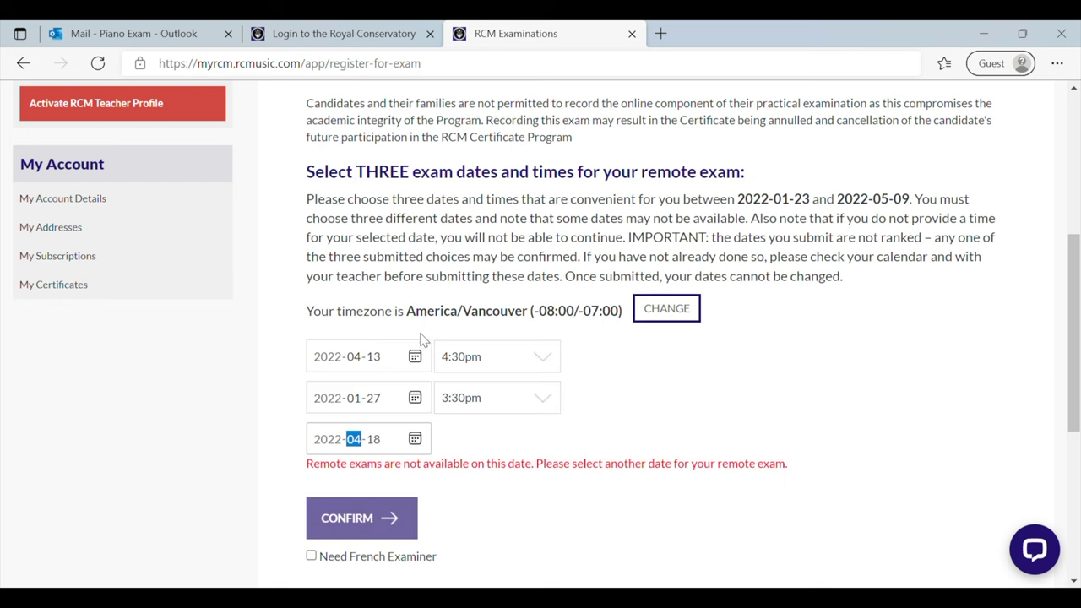
text(0421)
click(544, 452)
click(470, 389)
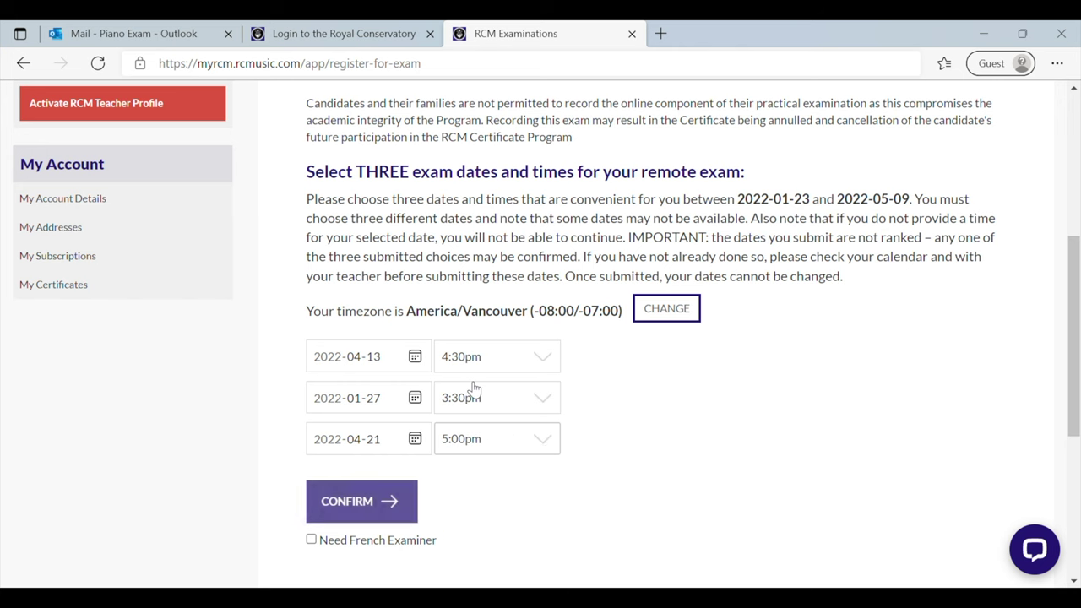
scroll(673, 454, down, 1)
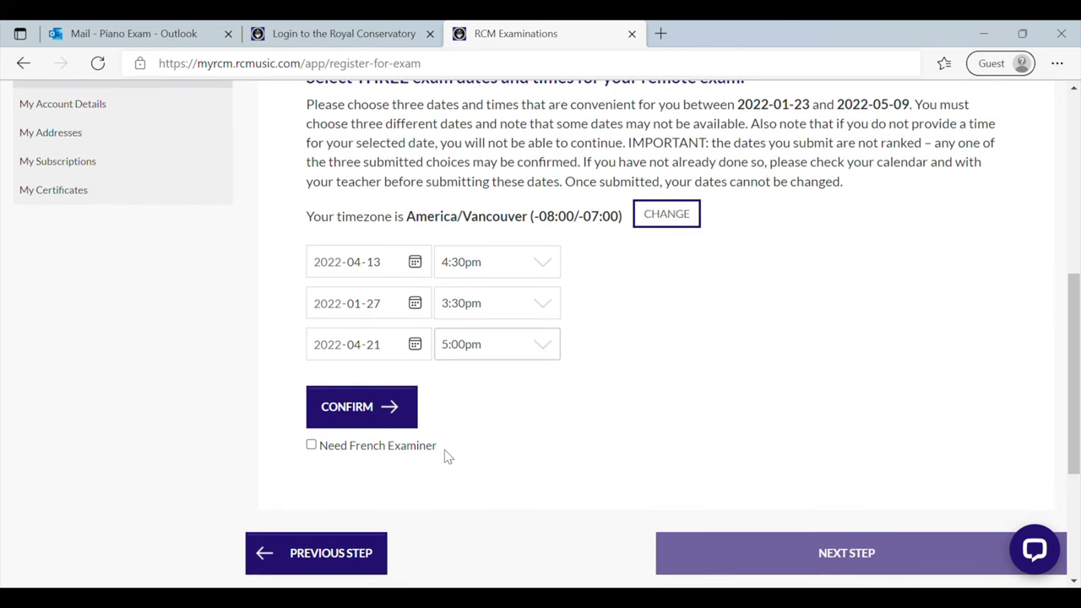
scroll(639, 426, up, 1)
scroll(641, 430, up, 2)
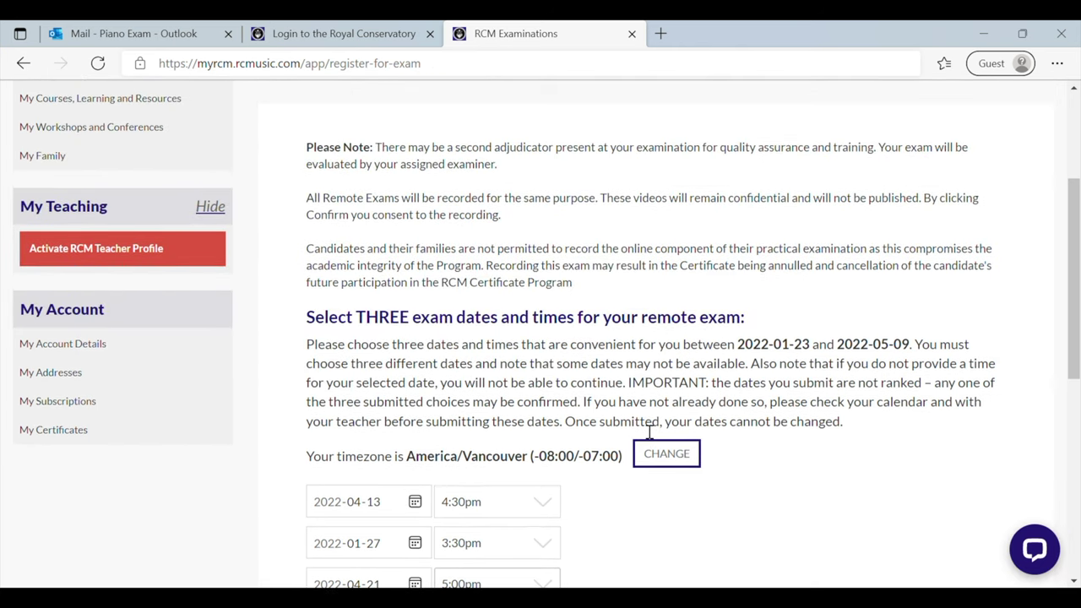
scroll(646, 430, down, 2)
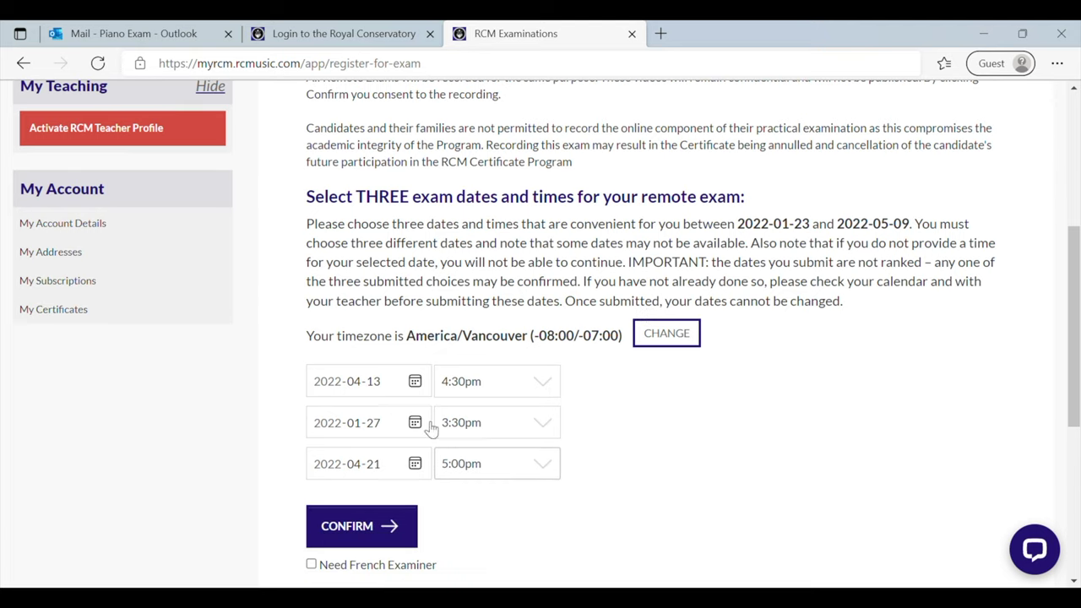
Confirm the April 13, January 27 and April 21 requests and review the summary
click(397, 526)
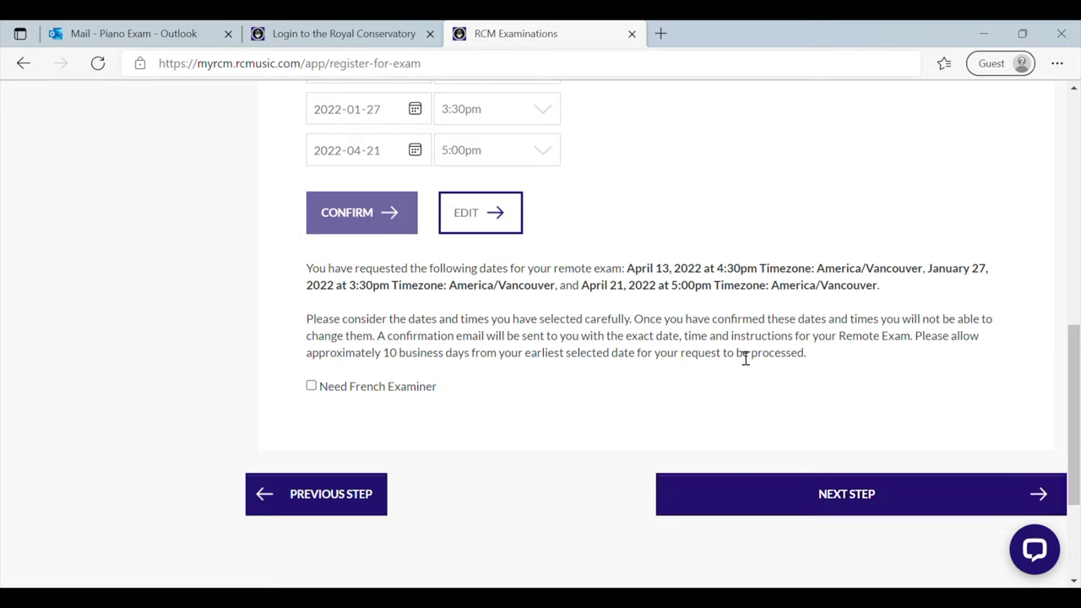
scroll(605, 230, up, 1)
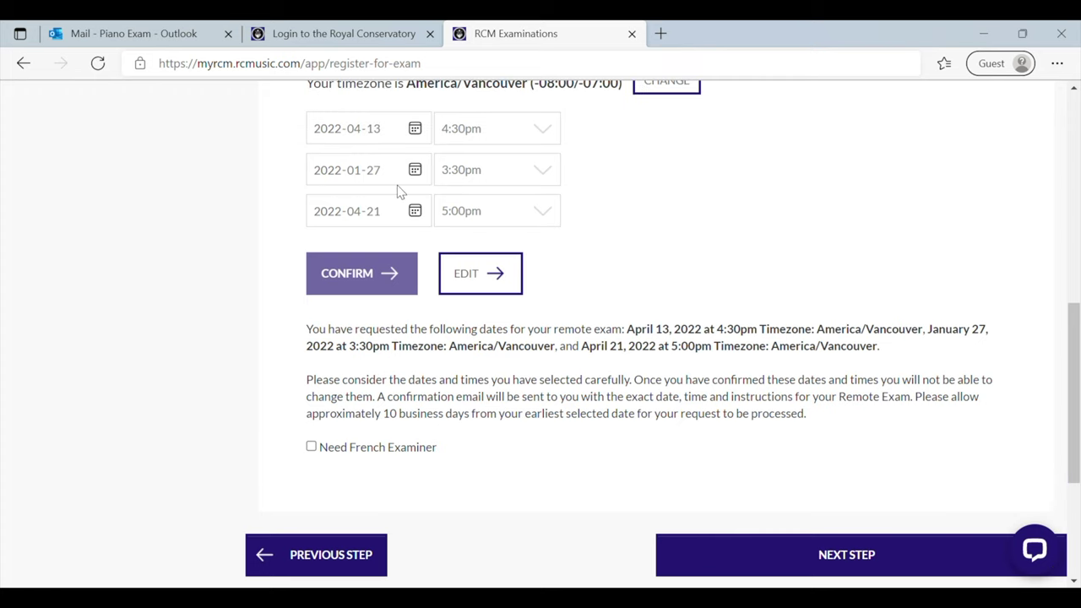
scroll(652, 346, down, 1)
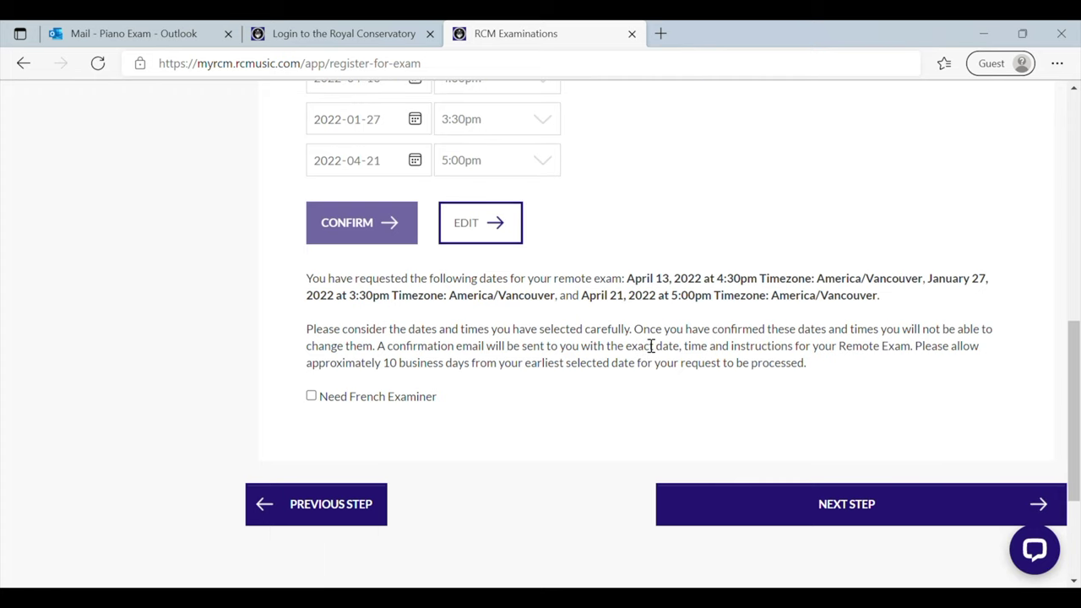
scroll(656, 337, up, 1)
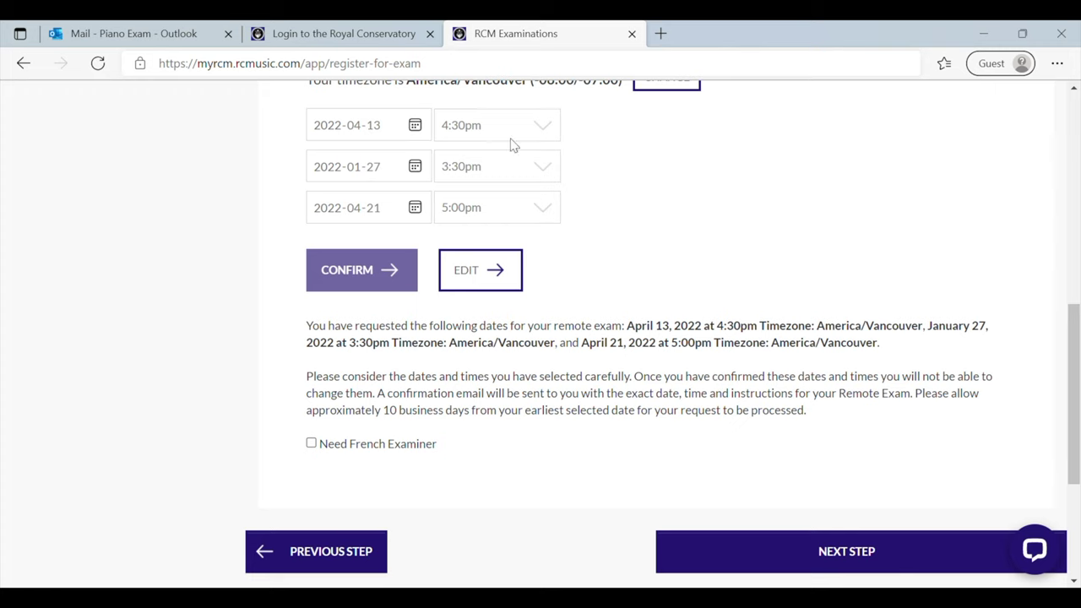
Go to checkout and review the Piano Level 7 remote exam and $188.00 total
click(786, 552)
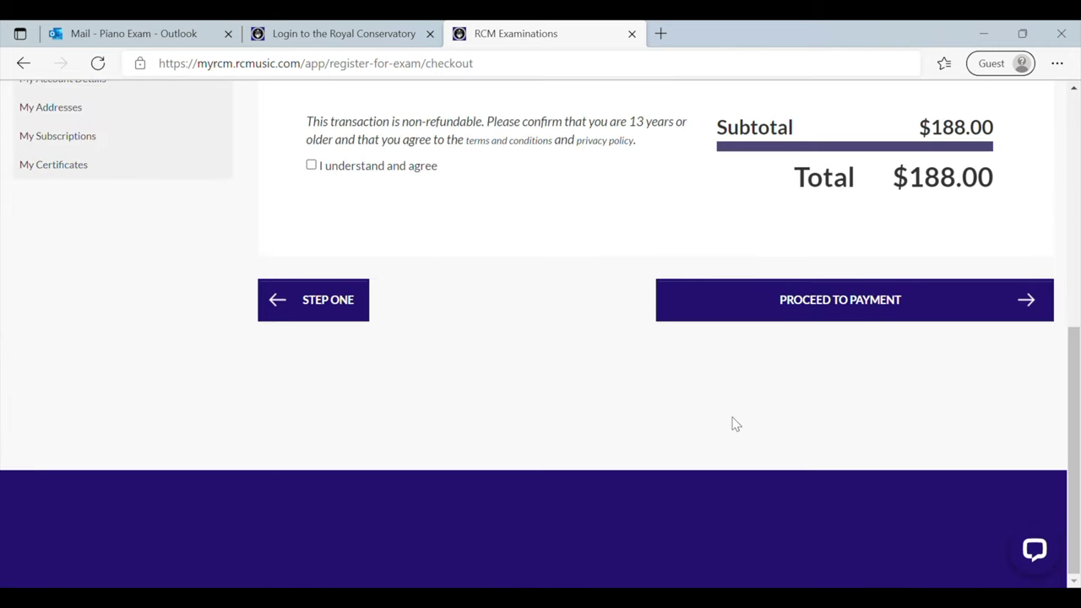
scroll(732, 422, up, 2)
scroll(731, 422, up, 2)
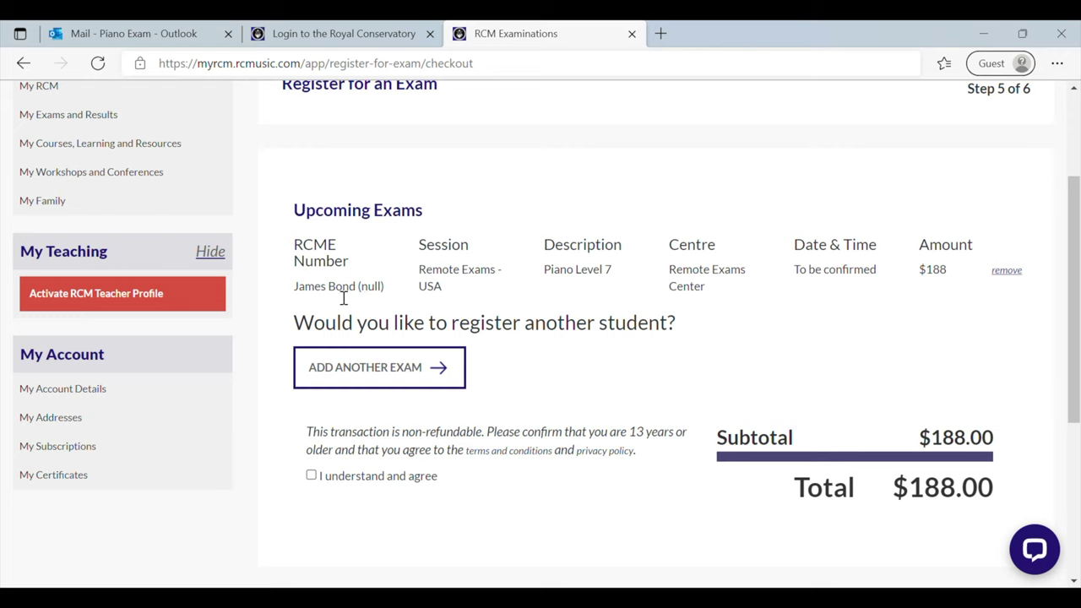
scroll(364, 321, up, 1)
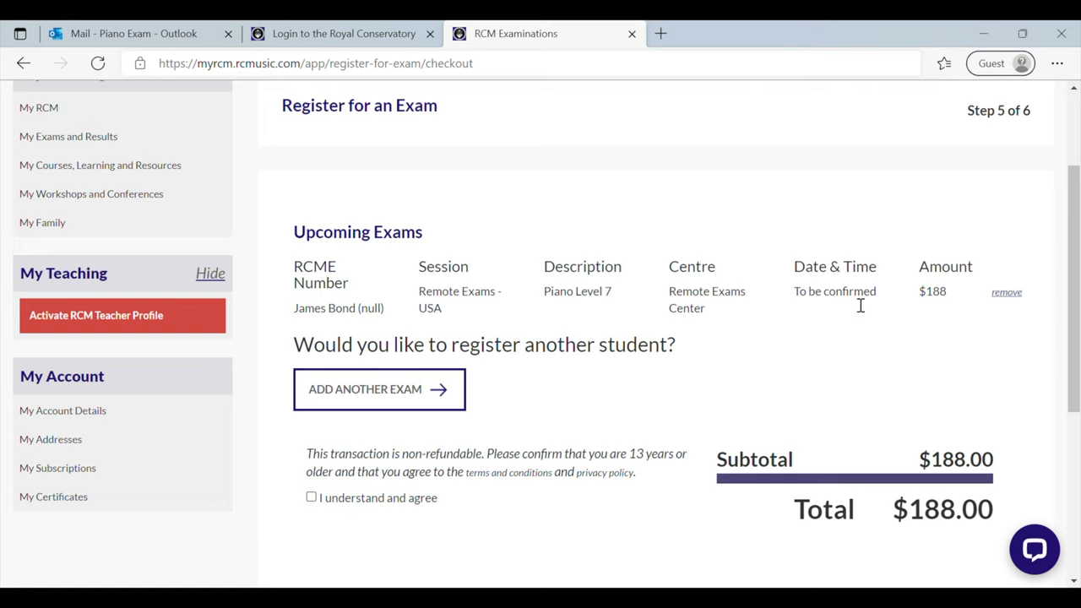
scroll(959, 319, down, 1)
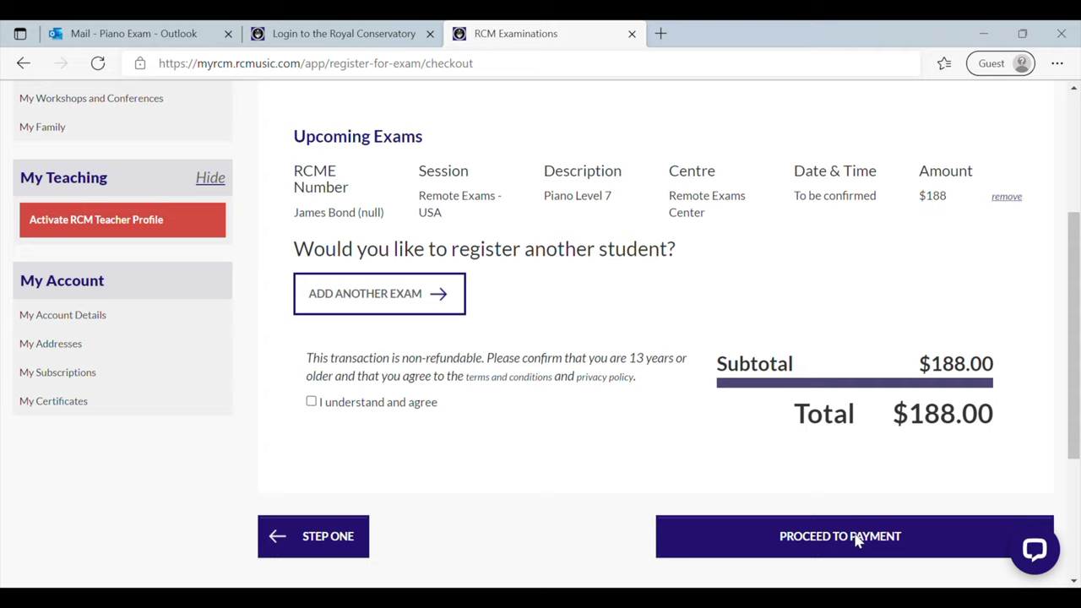
scroll(857, 540, down, 1)
scroll(820, 391, up, 3)
scroll(820, 391, up, 2)
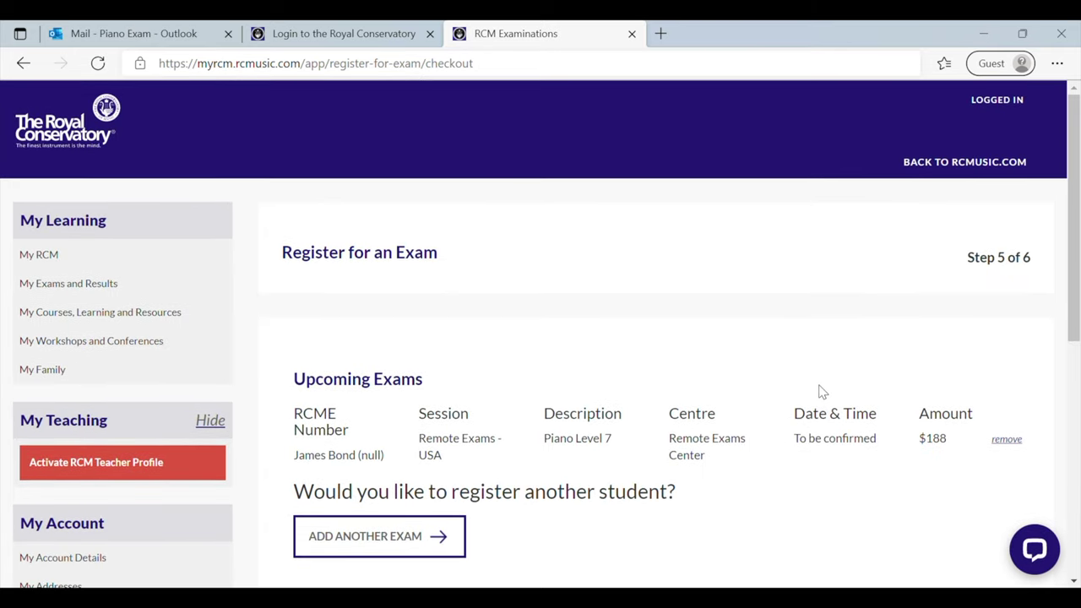
scroll(820, 391, down, 1)
scroll(820, 391, down, 2)
scroll(820, 391, down, 1)
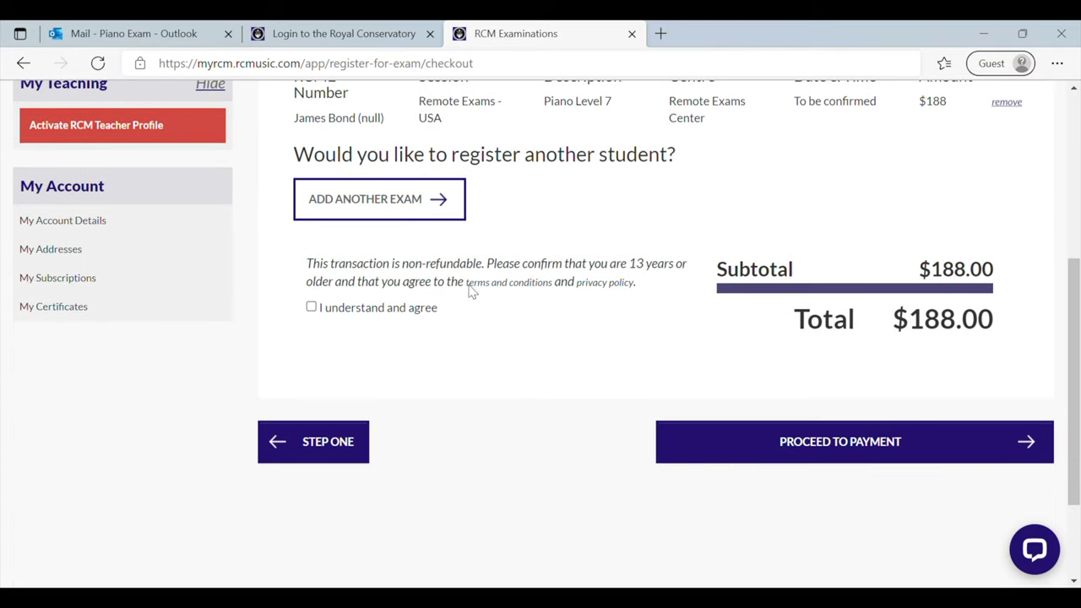
Tick the 'I understand and agree' box for the non-refundable terms and conditions
click(311, 308)
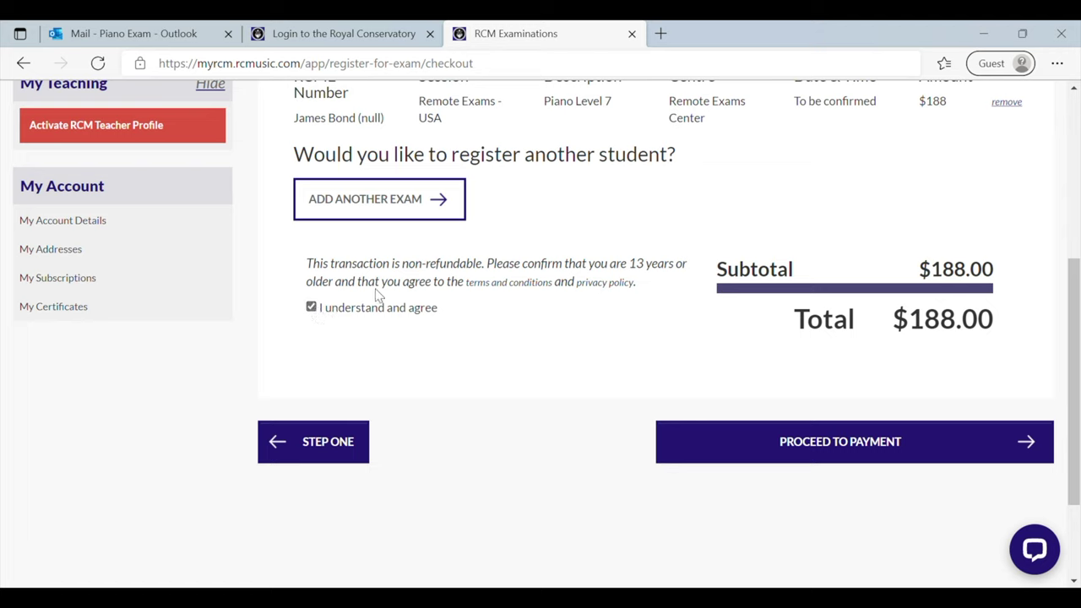